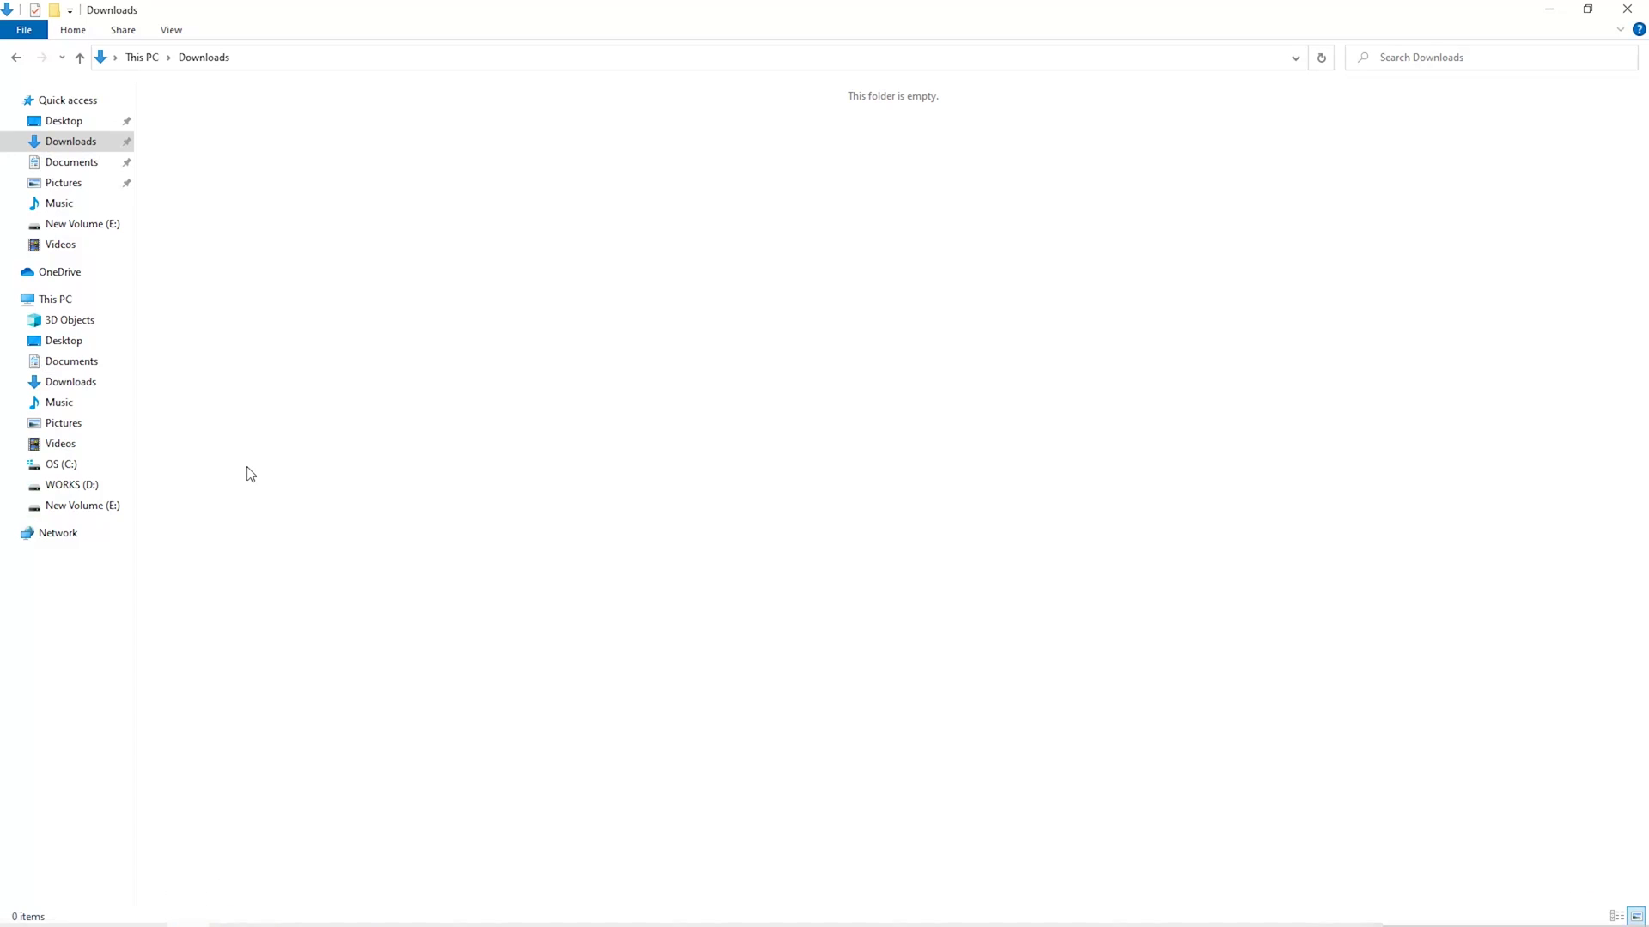
Create a new folder named 'Miner' in Downloads, then begin a Start menu search.
right_click(301, 340)
mouse_move(384, 566)
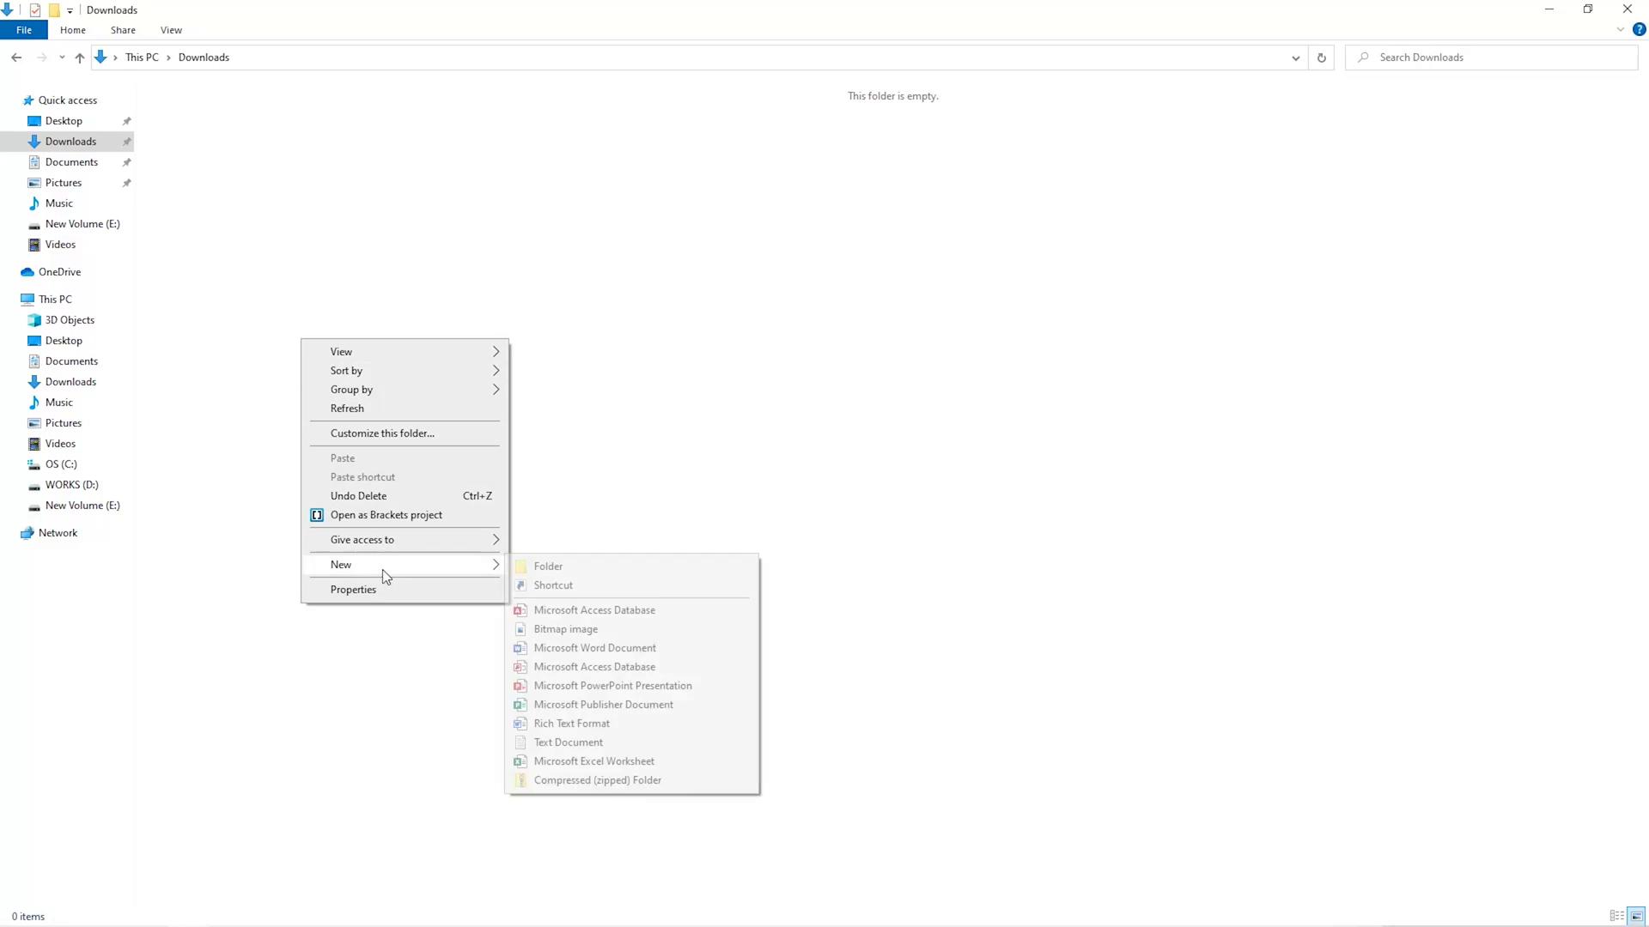
click(588, 568)
text(Miner)
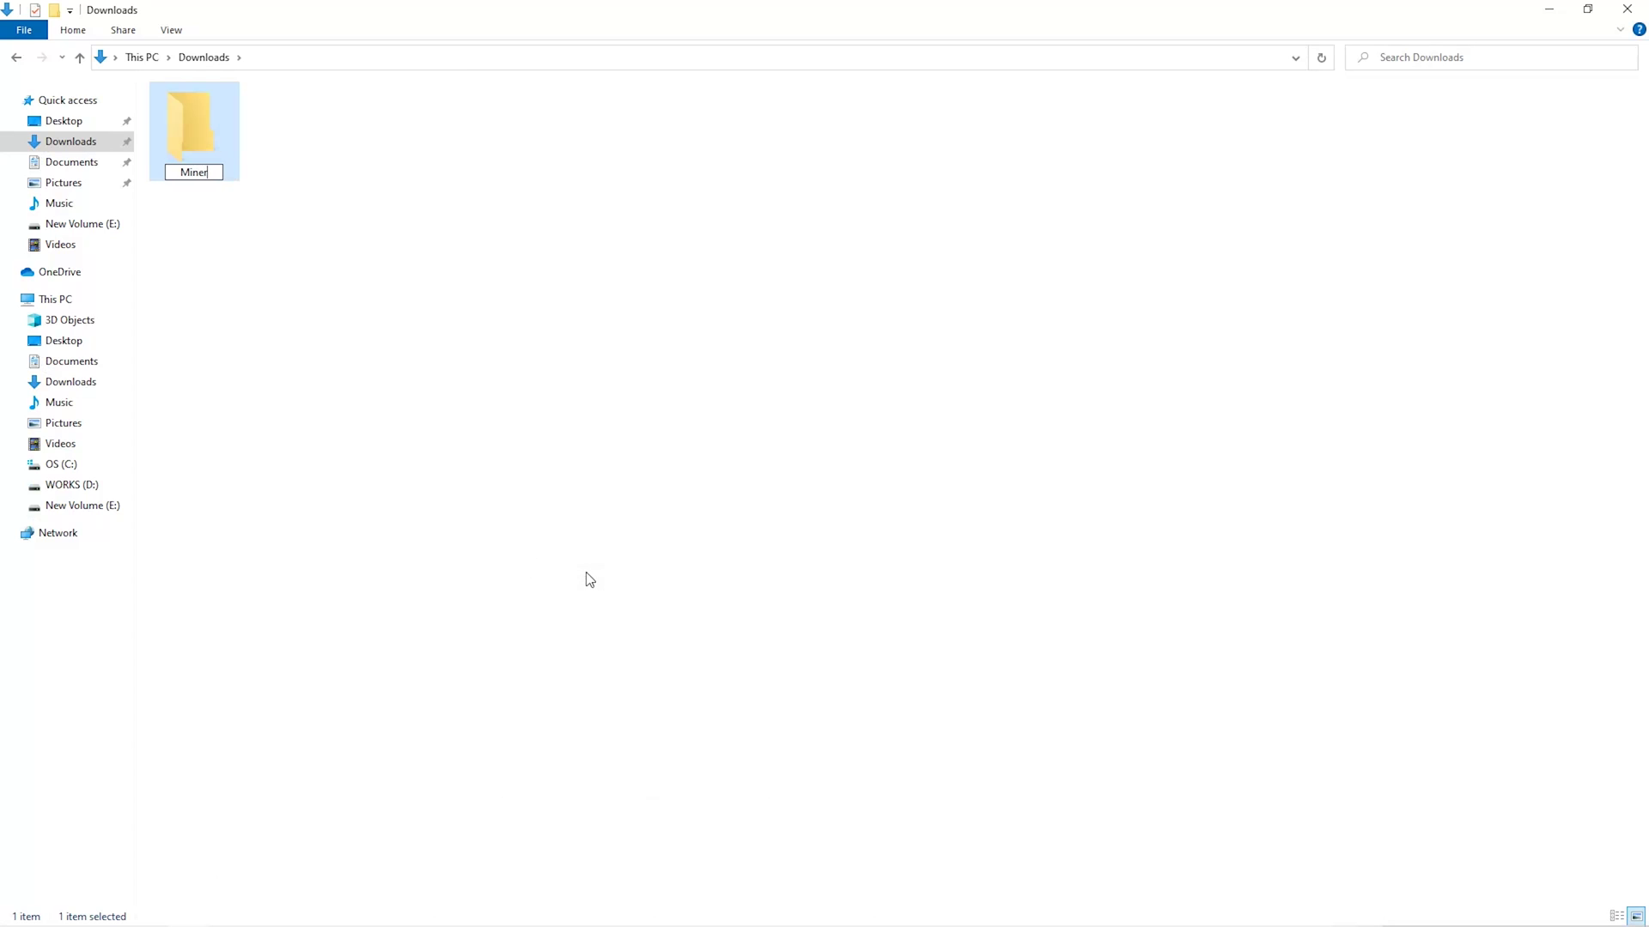
key(Return)
key(super)
Open Windows Security's Virus & threat protection settings and go to Defender exclusions.
text(secur)
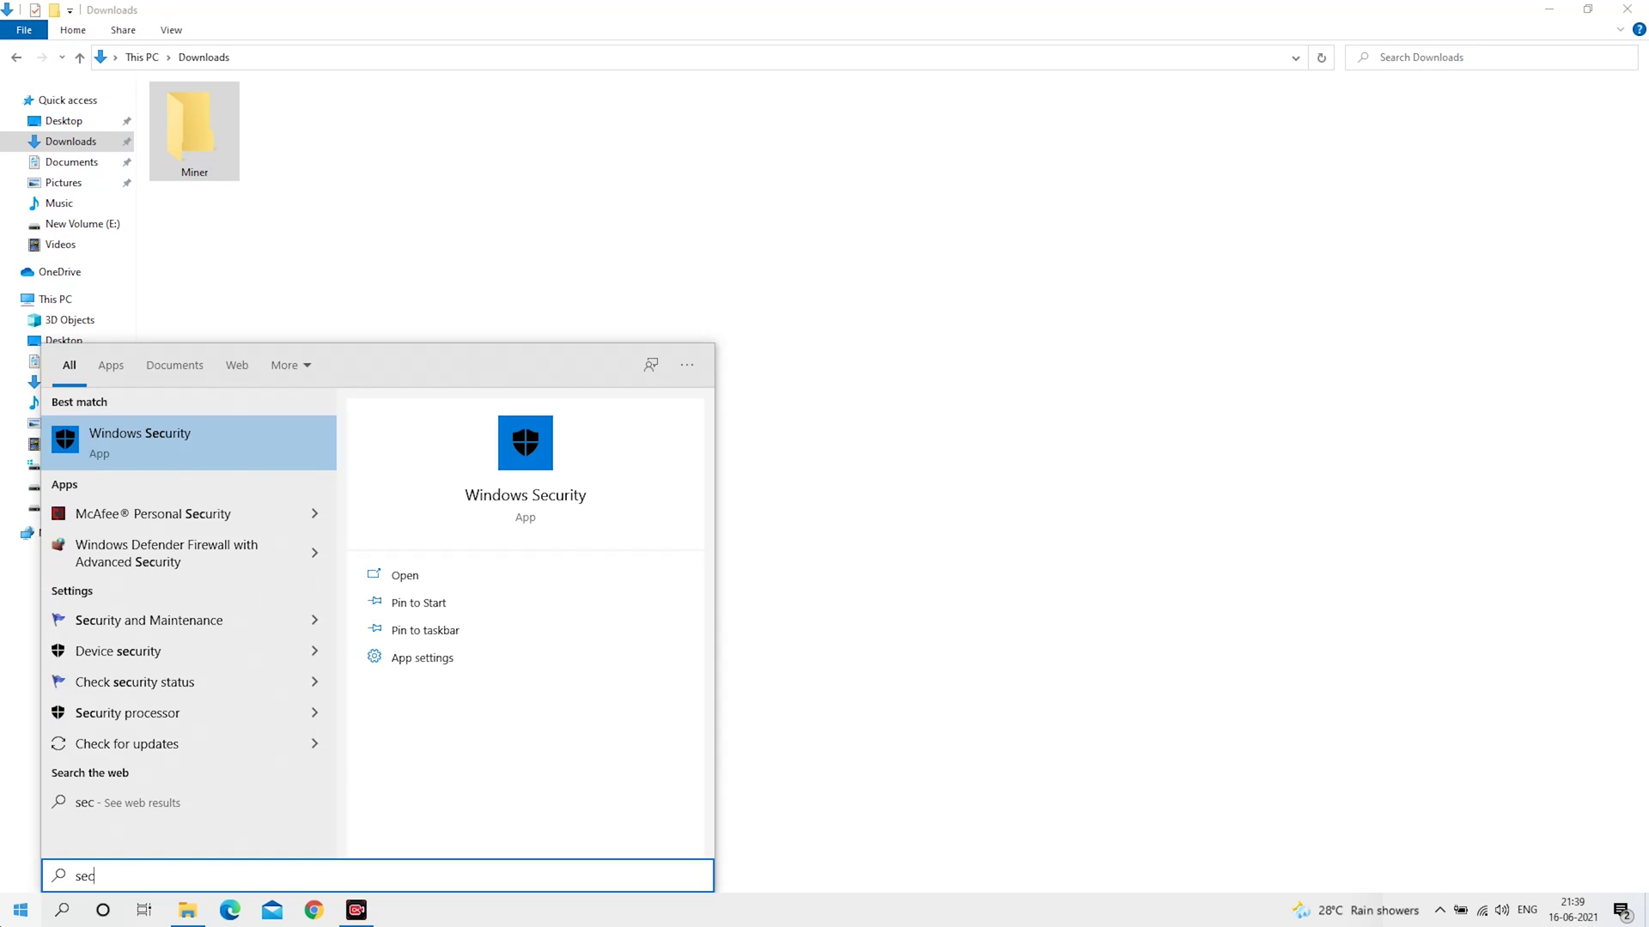
key(Return)
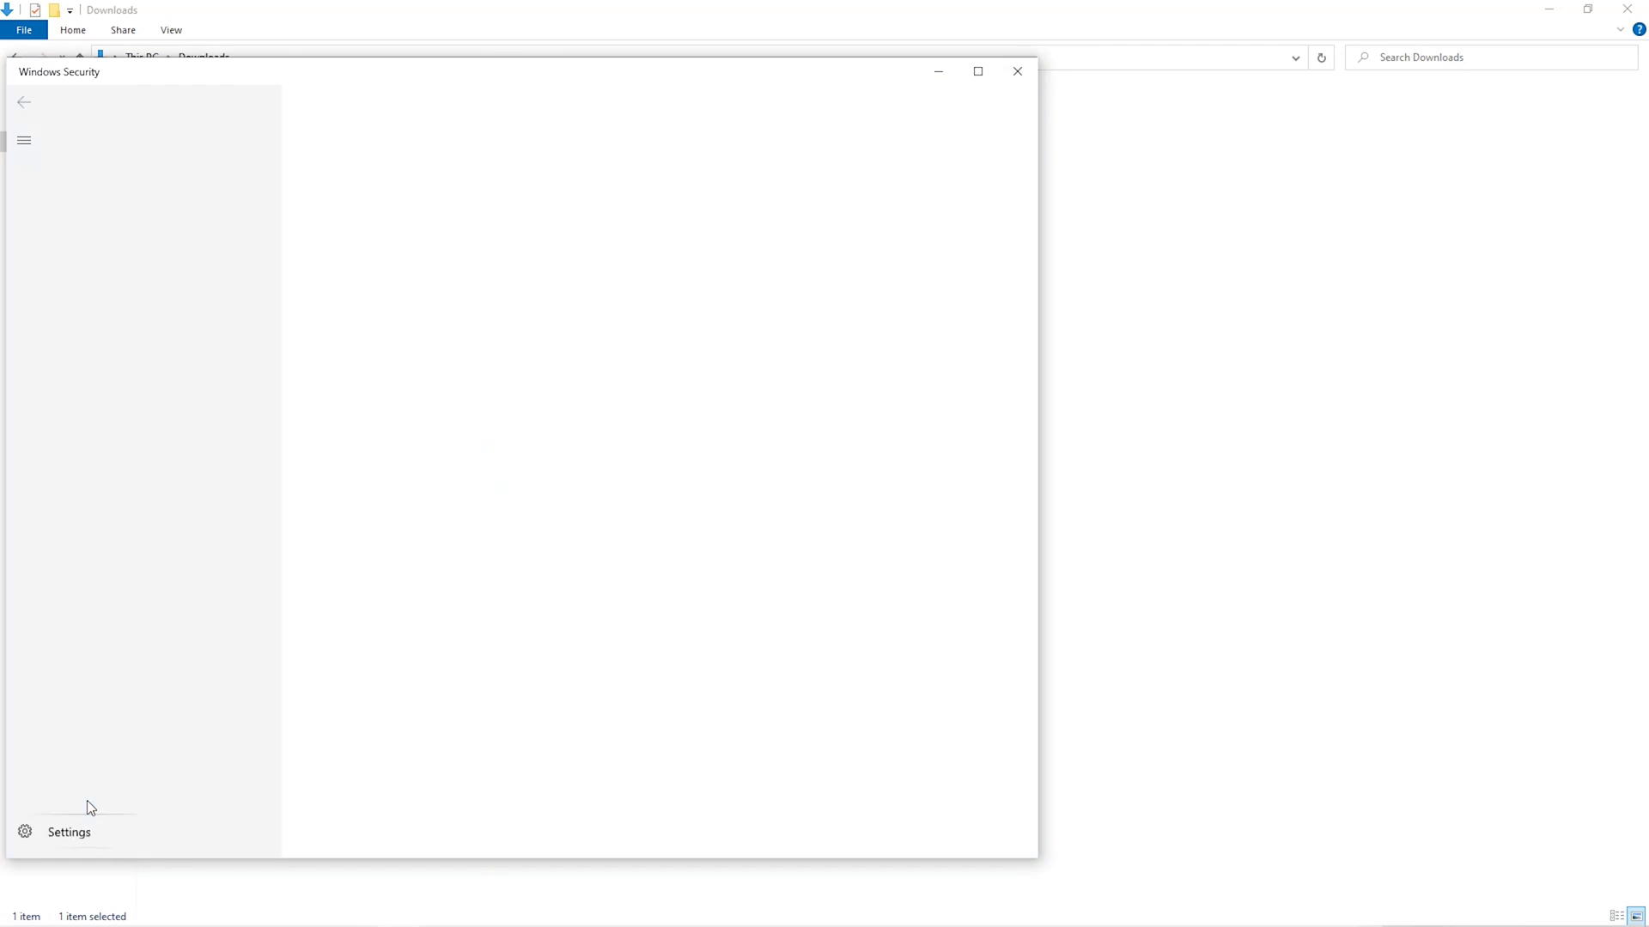
click(140, 222)
scroll(416, 481, down, 2)
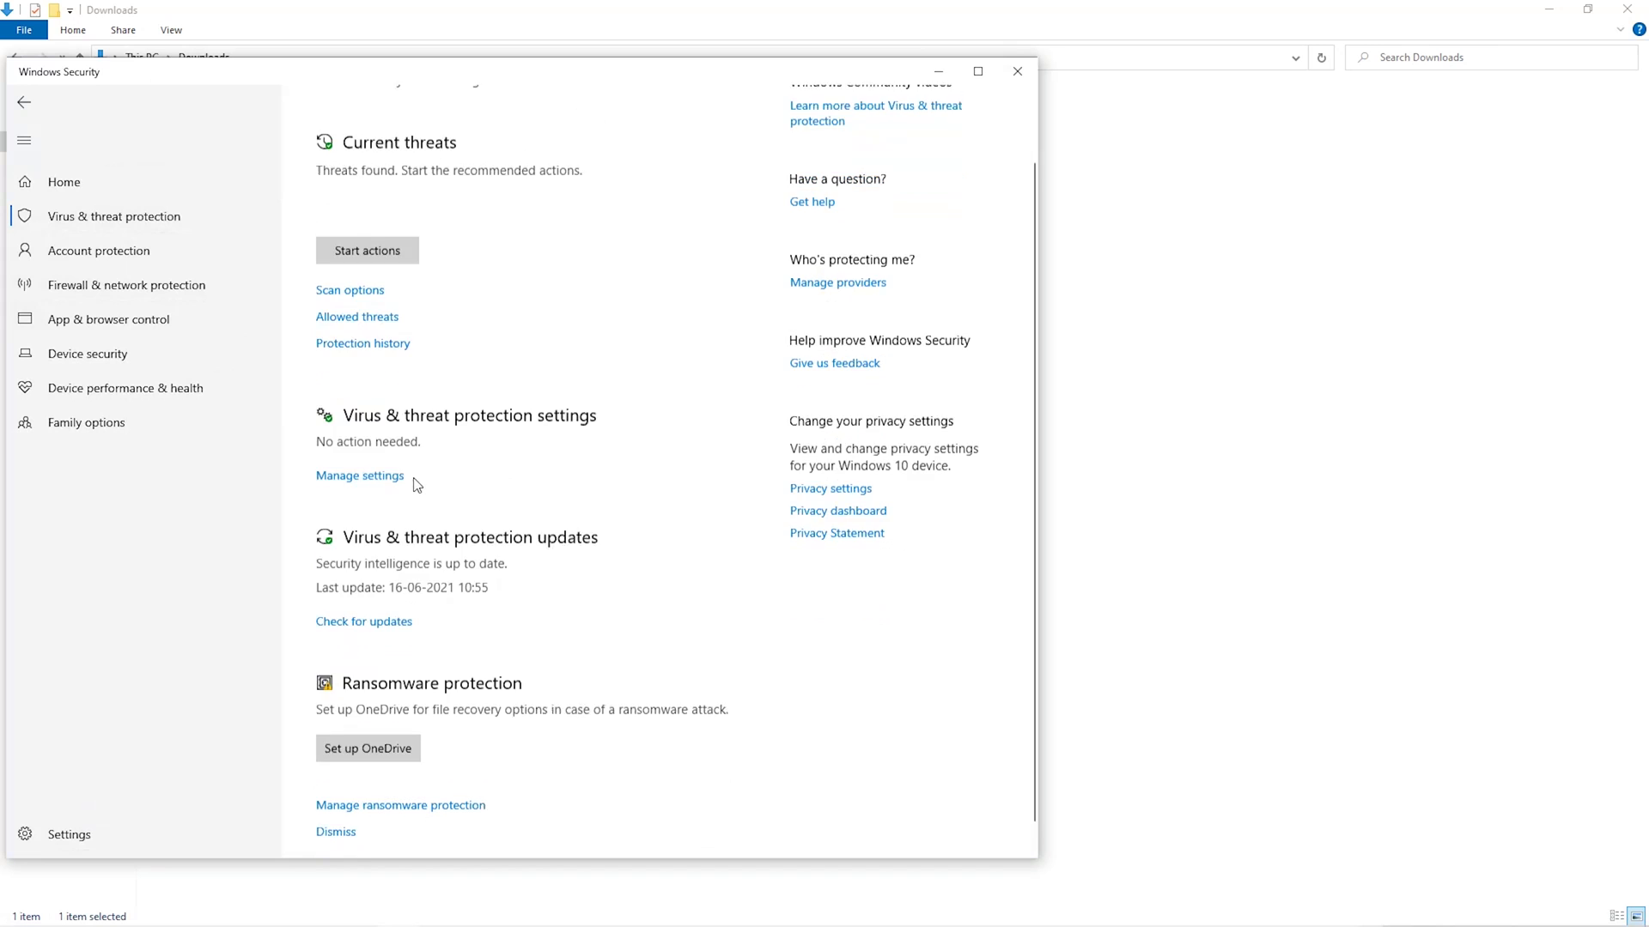
click(378, 450)
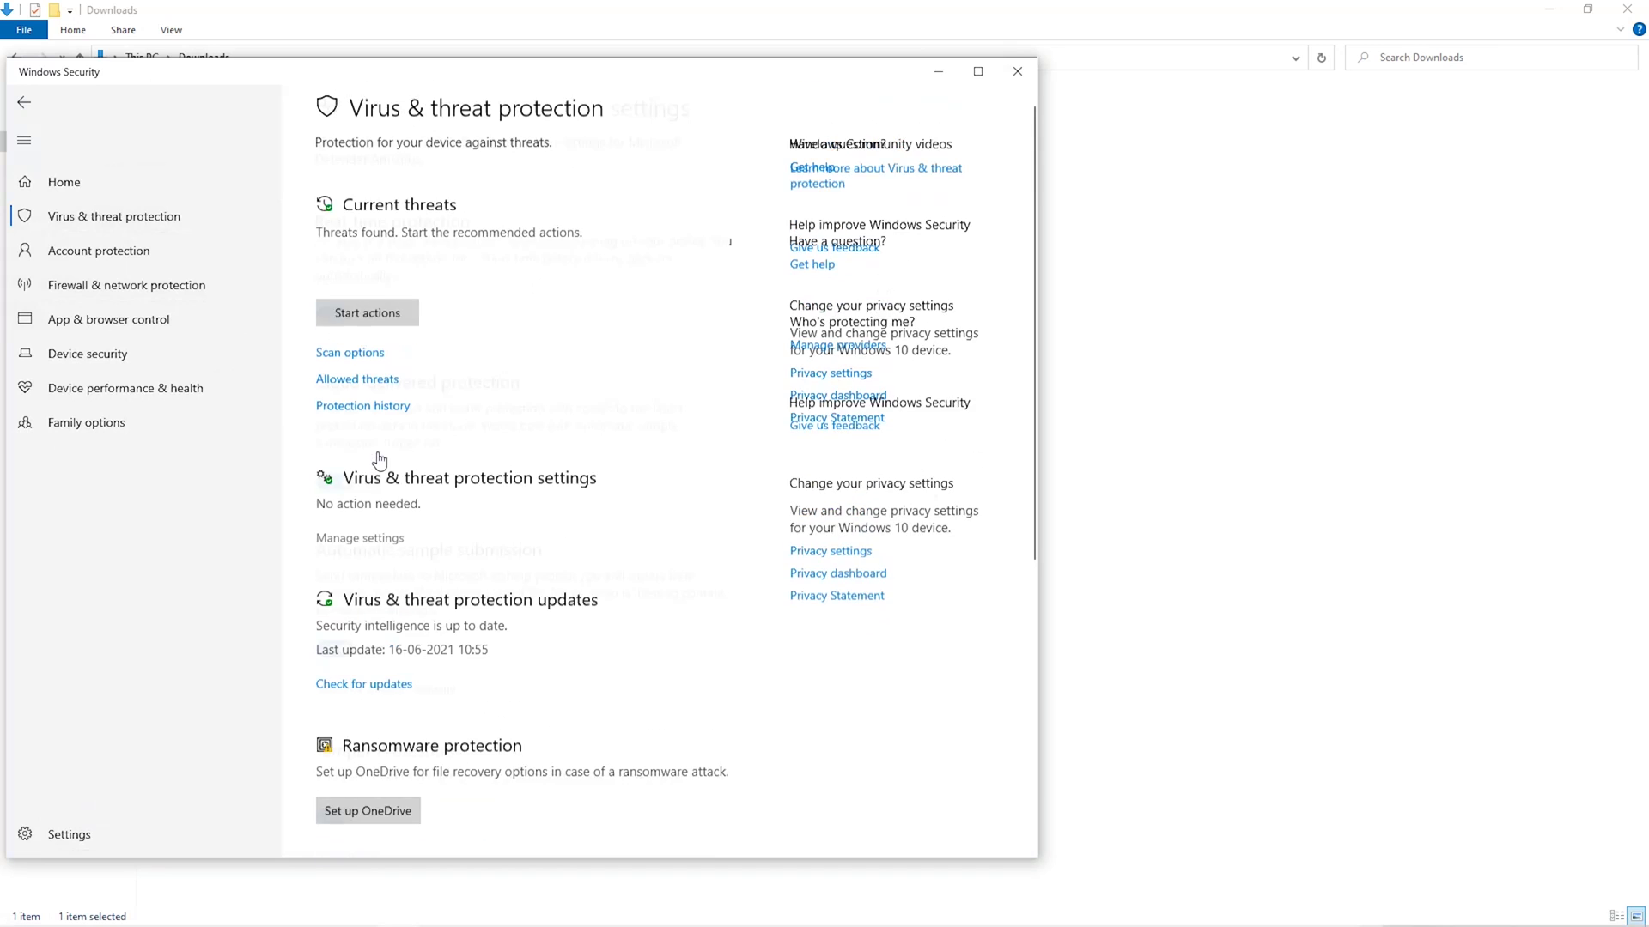
scroll(404, 527, down, 5)
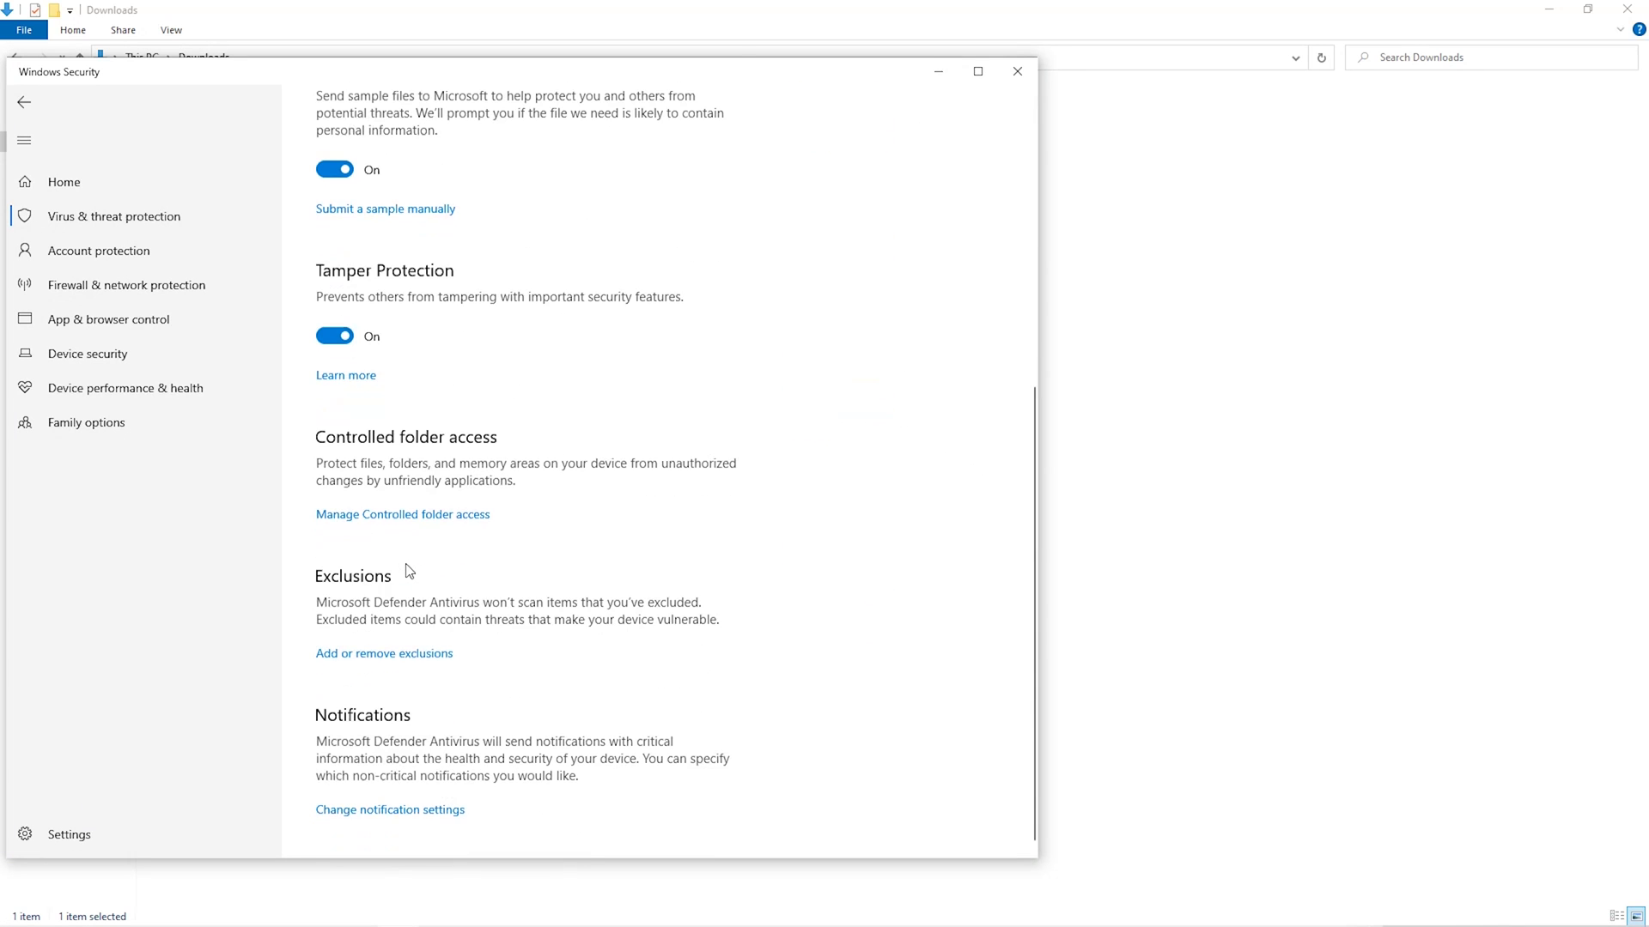
click(412, 652)
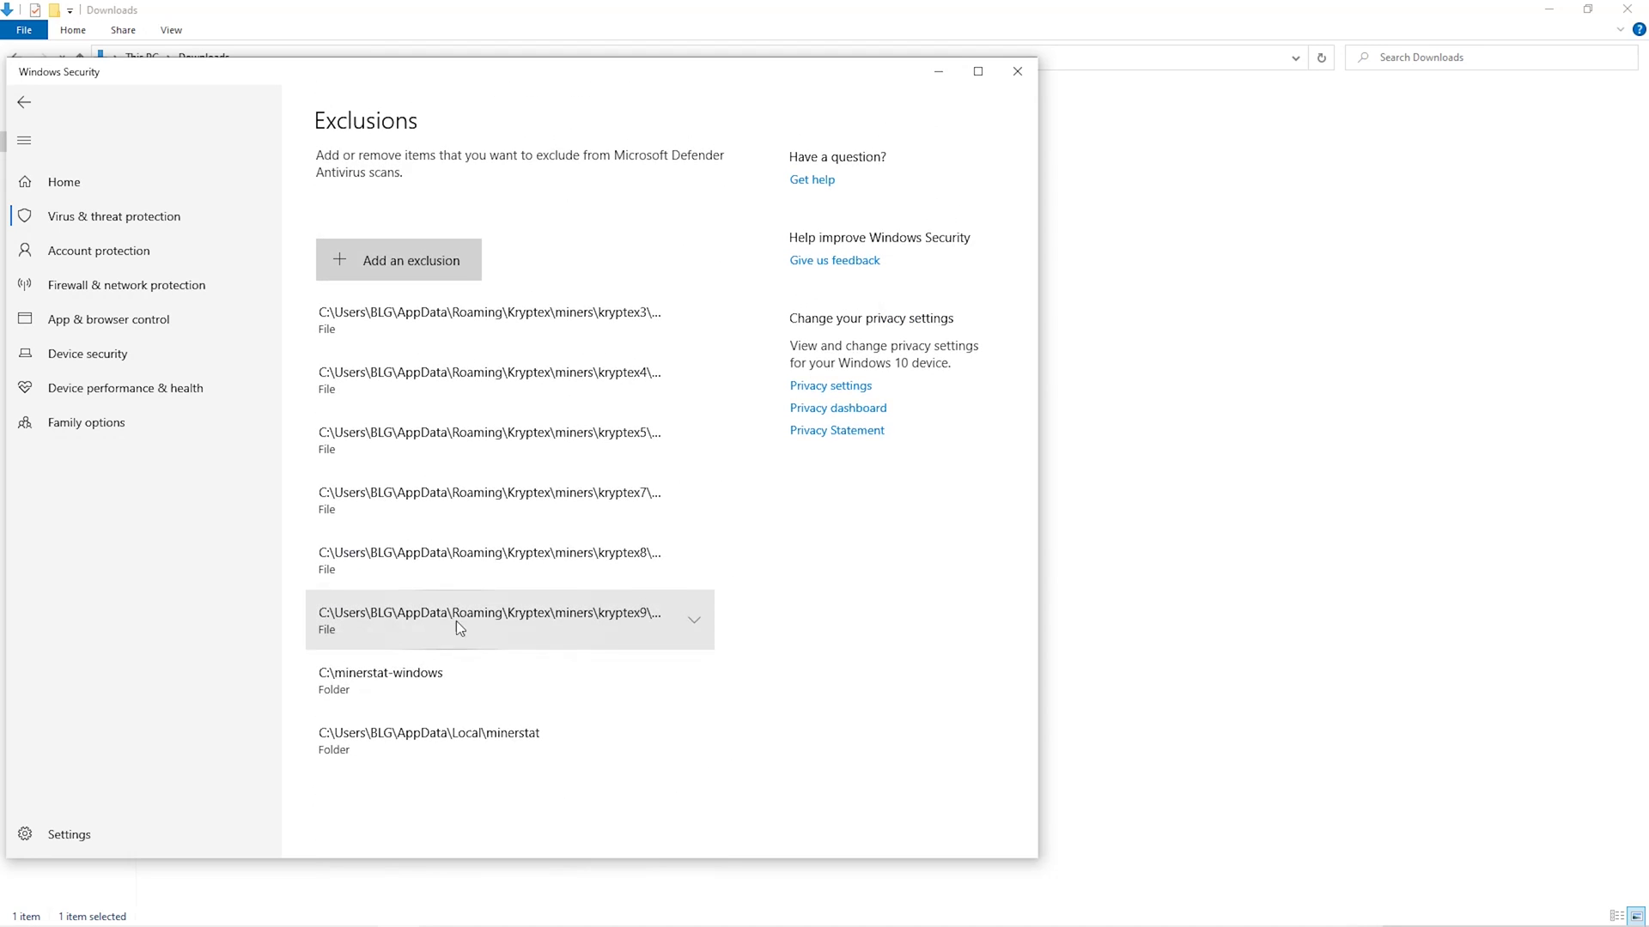
Add the Downloads\Miner folder as a Defender folder exclusion.
click(455, 271)
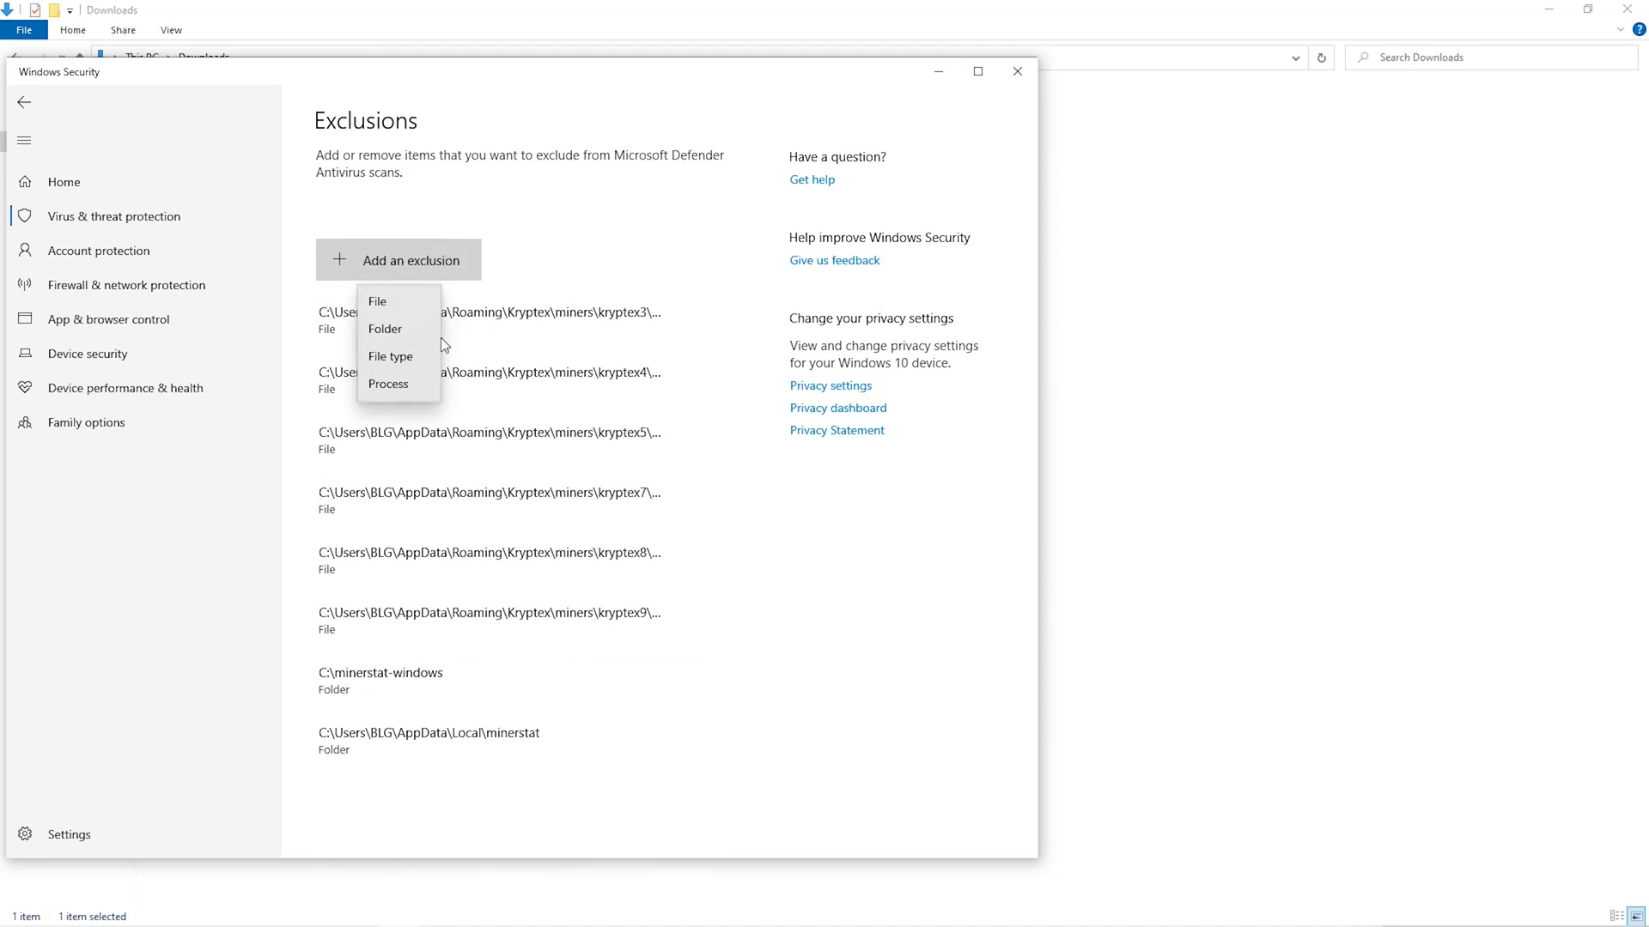
click(400, 330)
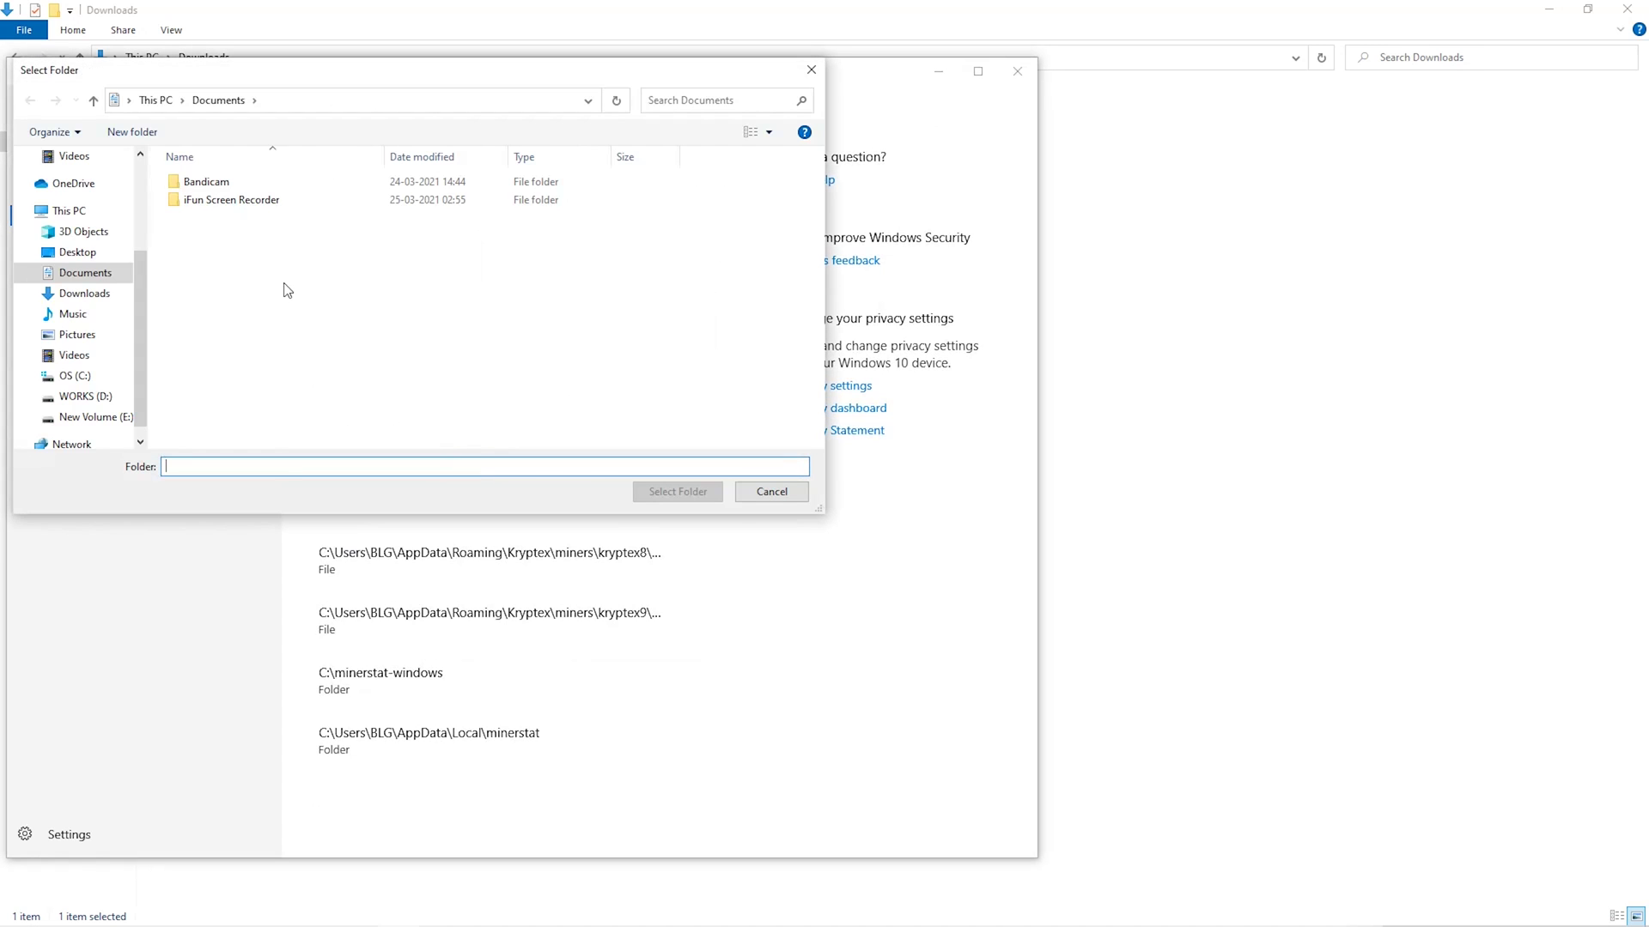
click(96, 314)
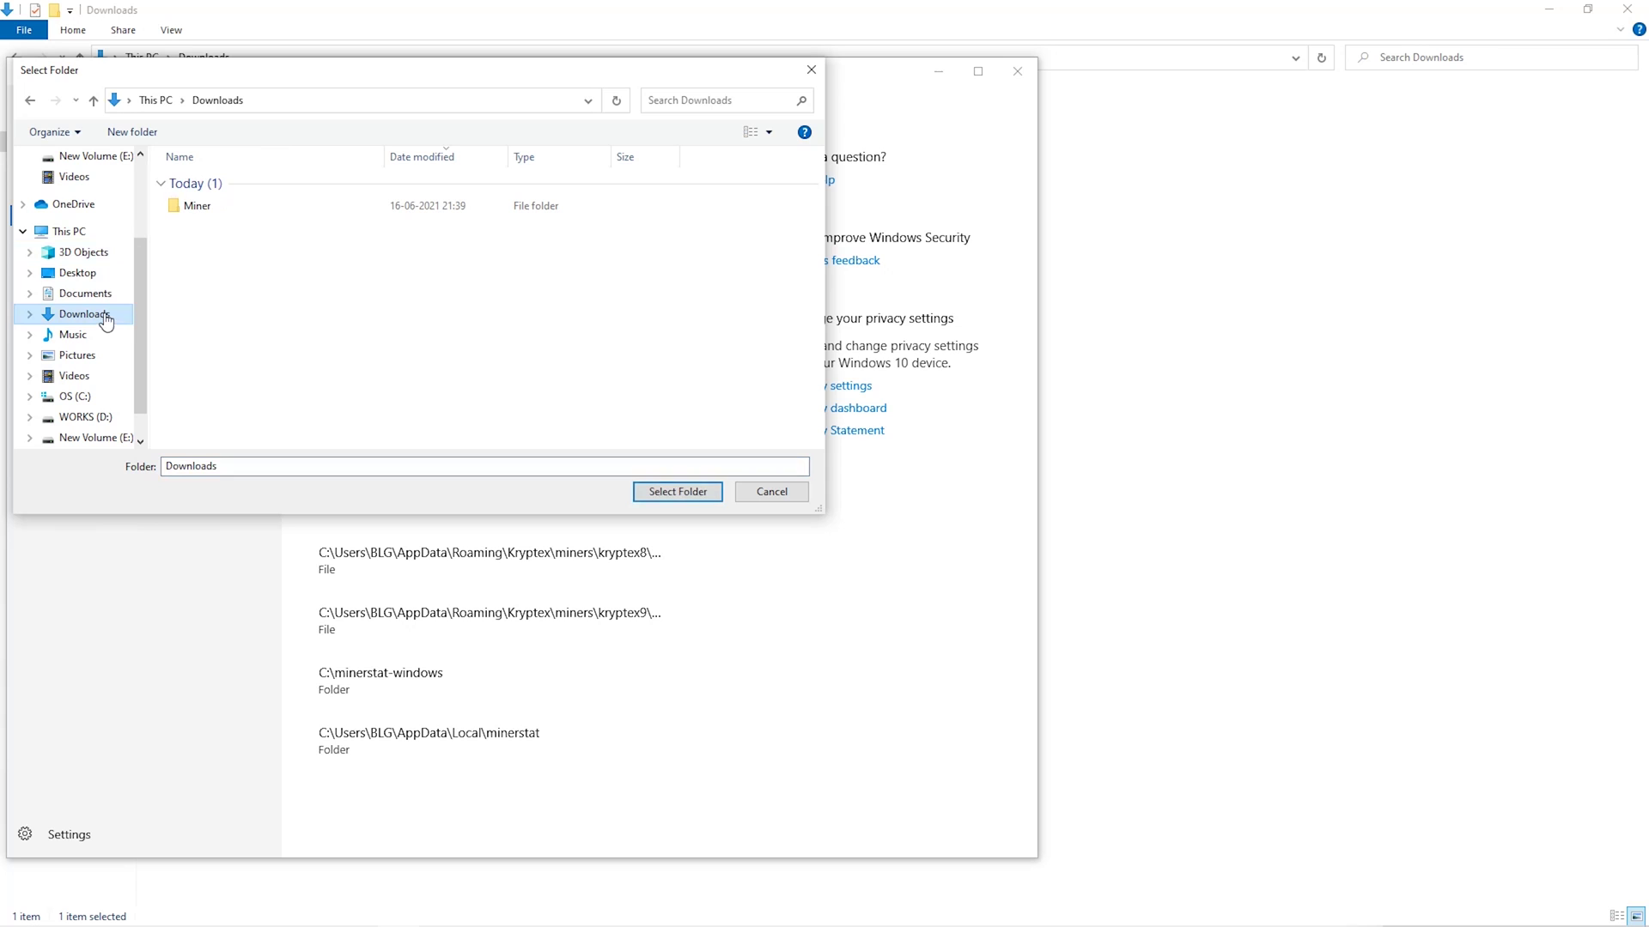
click(484, 210)
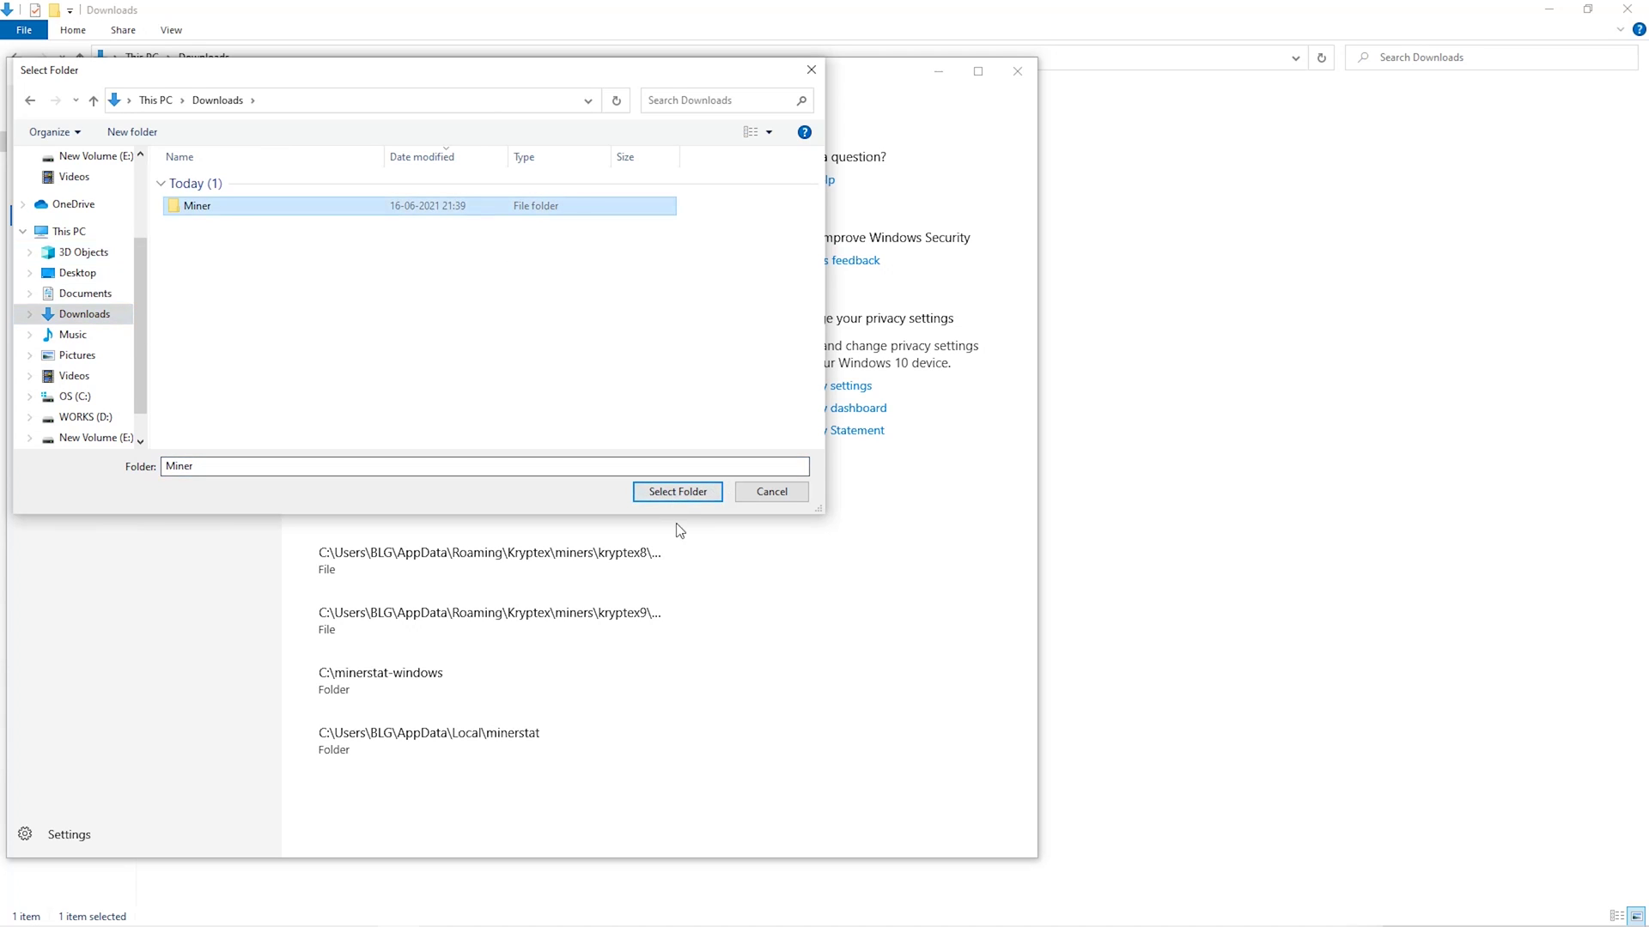
click(677, 492)
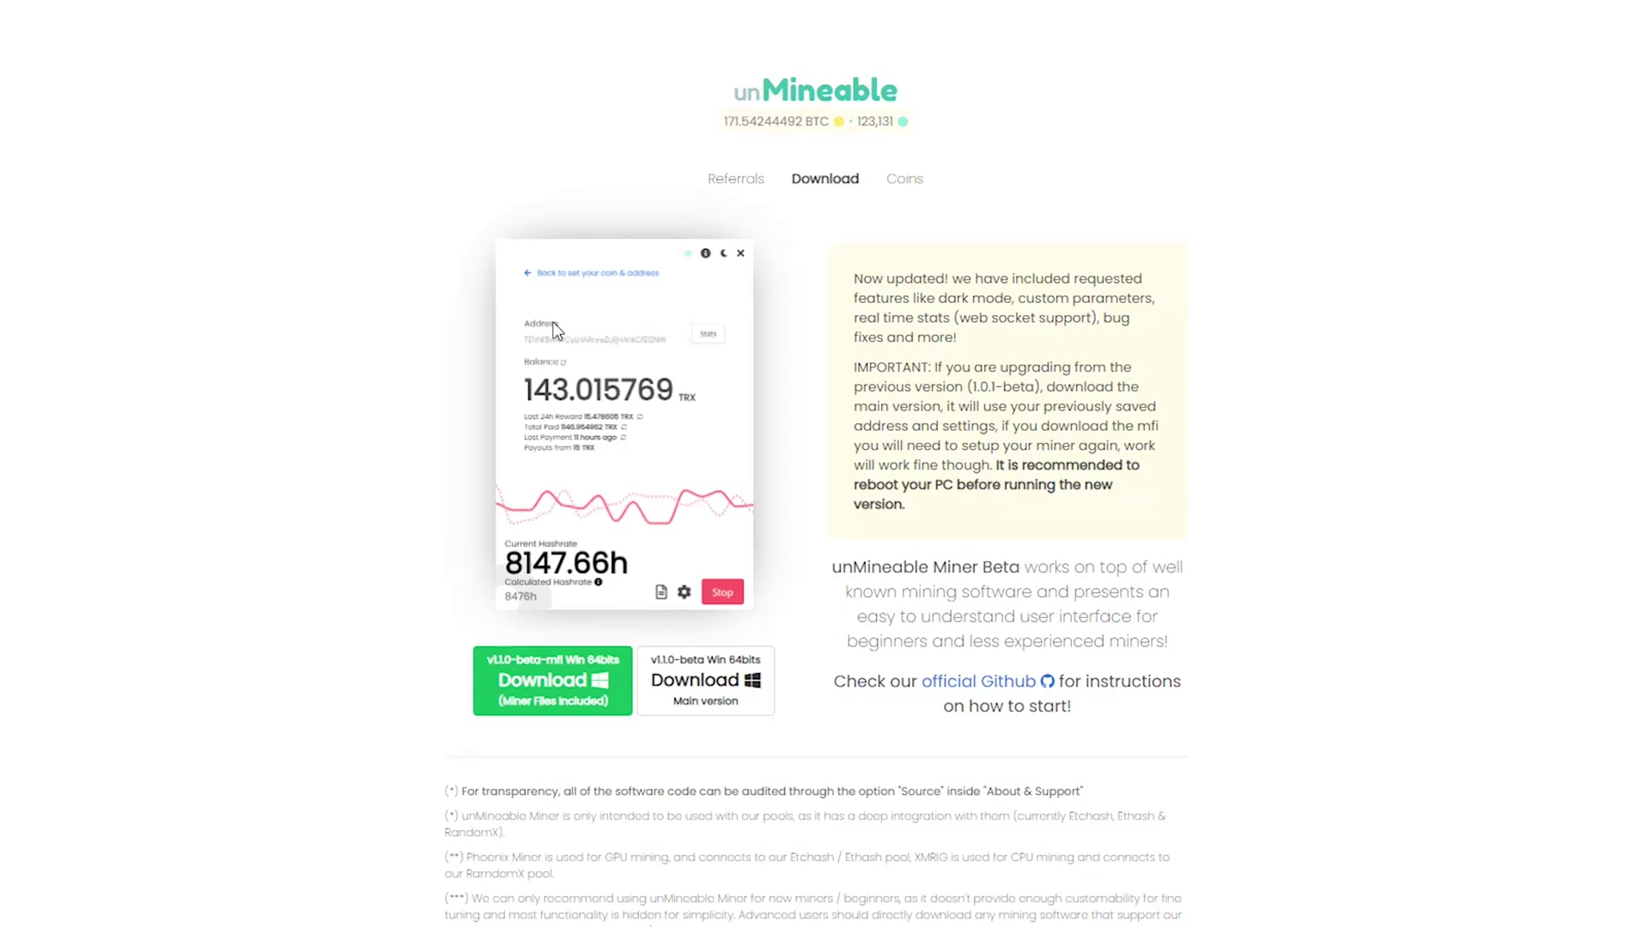
Download the v1.1.0-beta-mfi Windows miner zip and save it into the Miner folder.
click(567, 688)
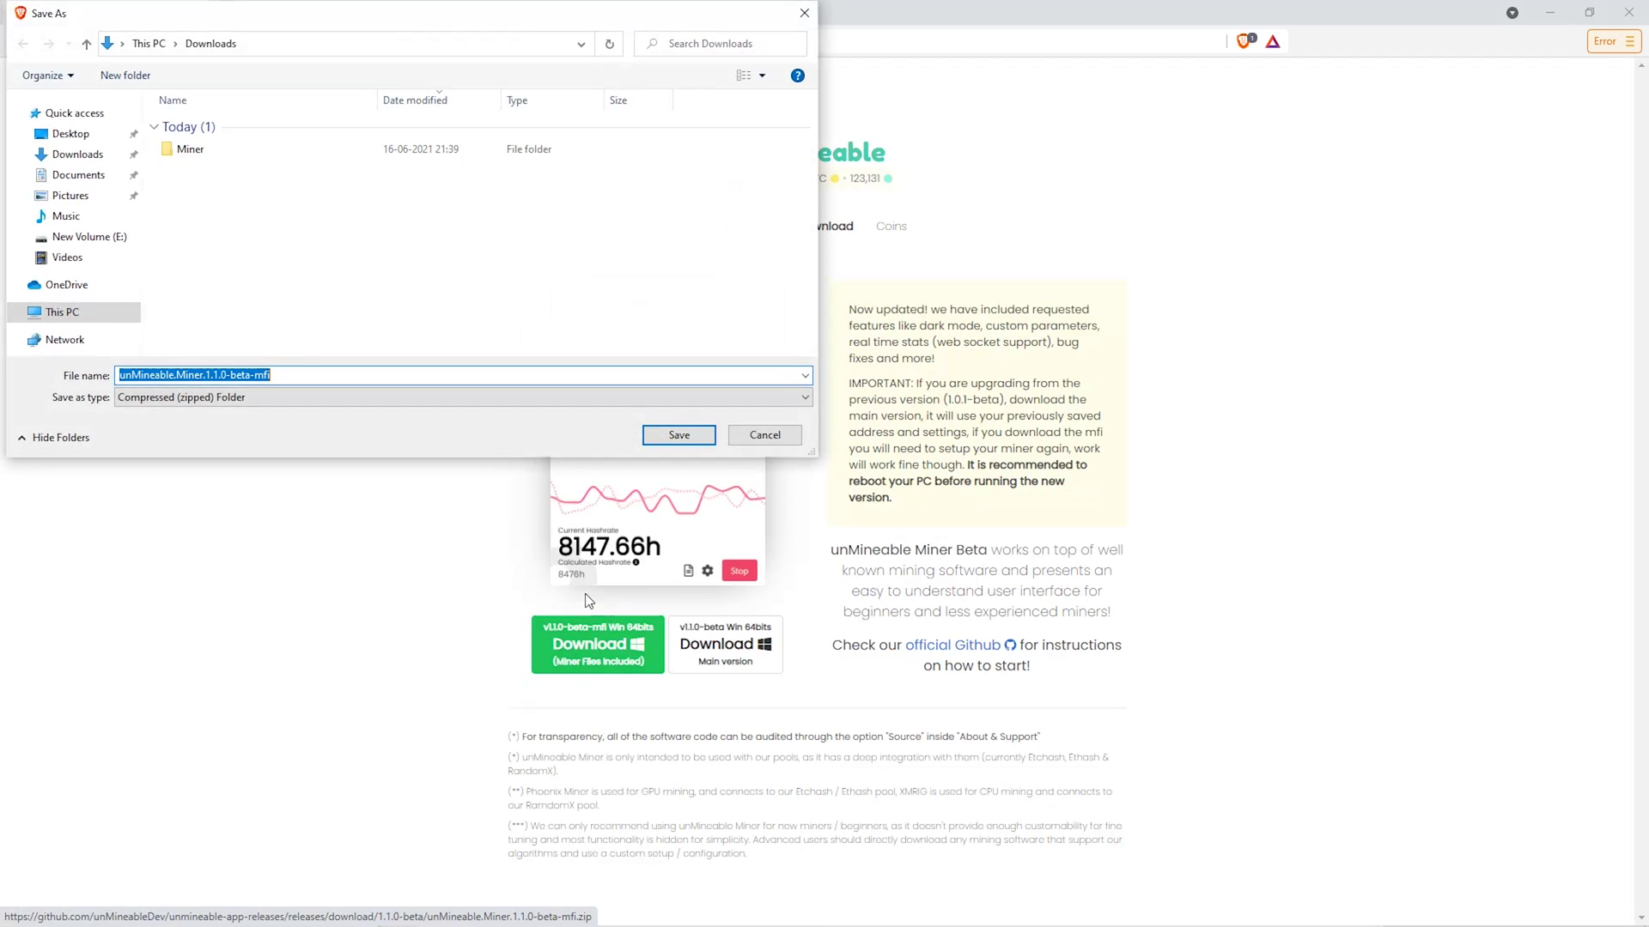
double_click(291, 151)
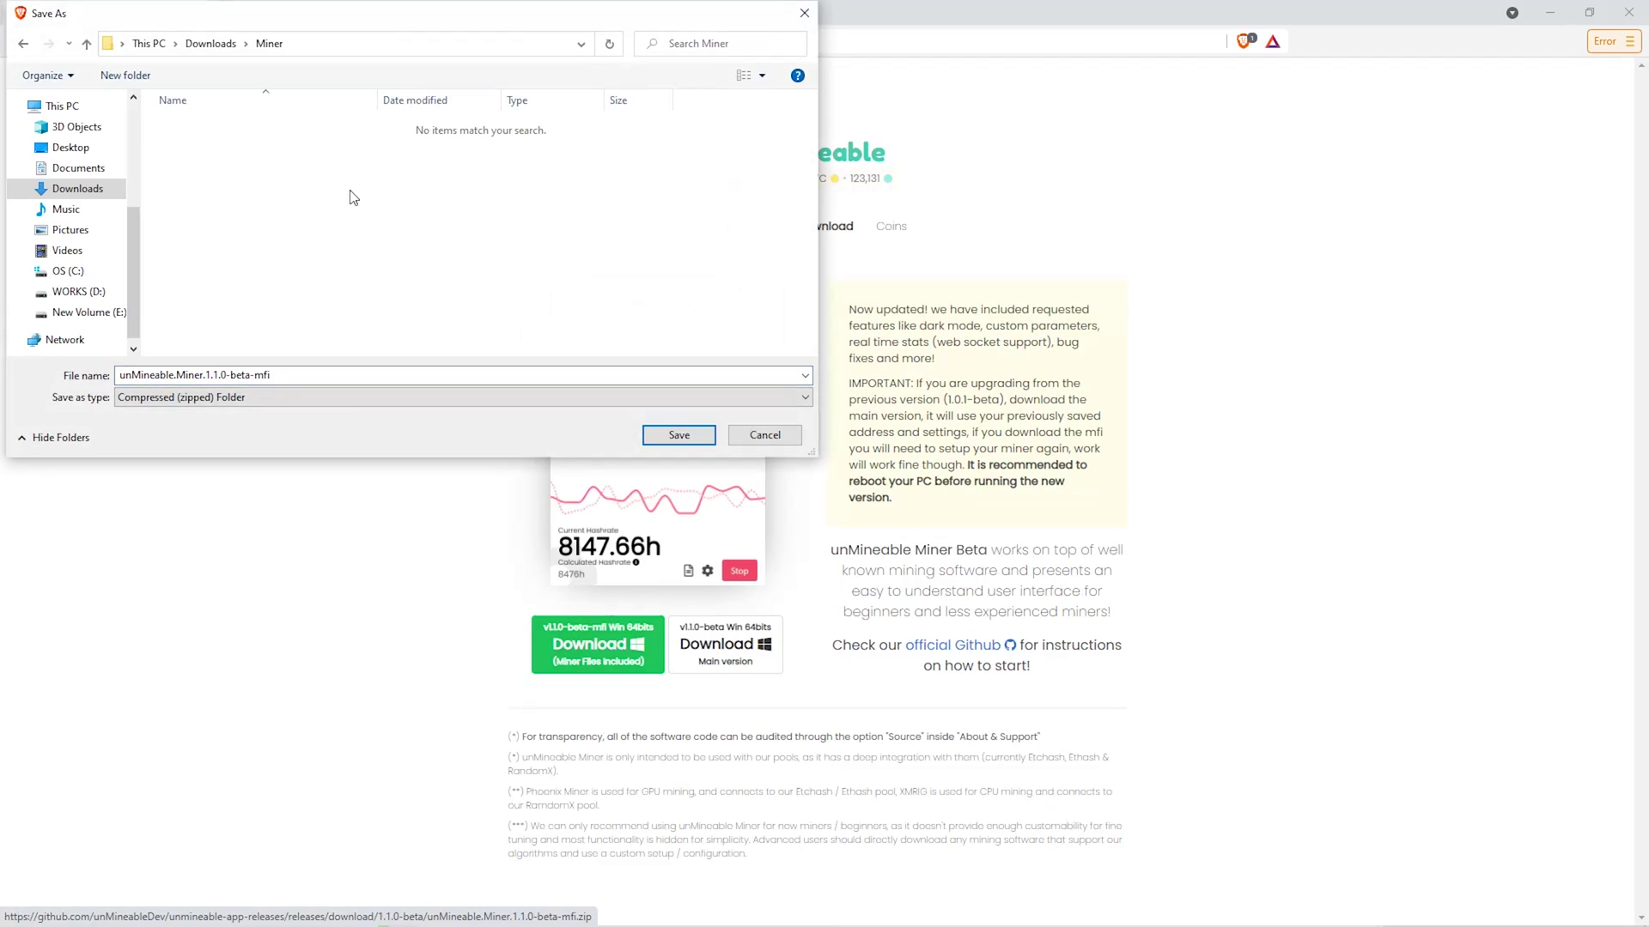
click(709, 439)
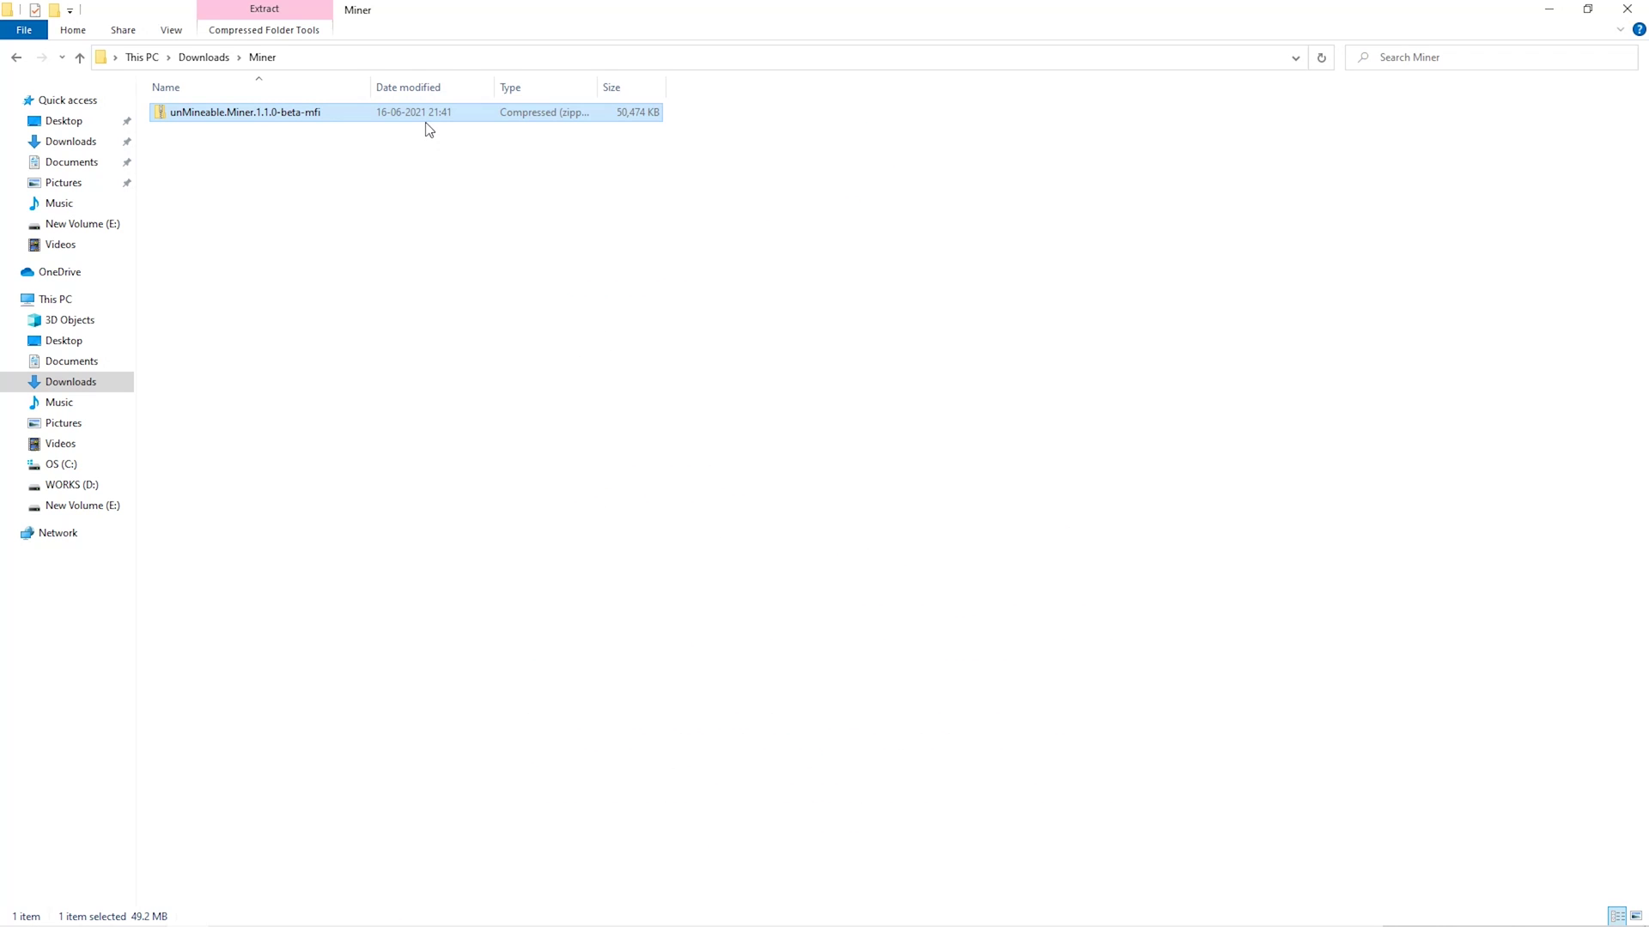
Extract the miner zip with 7-Zip Extract Here, then run the unMineable Miner application.
right_click(421, 115)
mouse_move(508, 229)
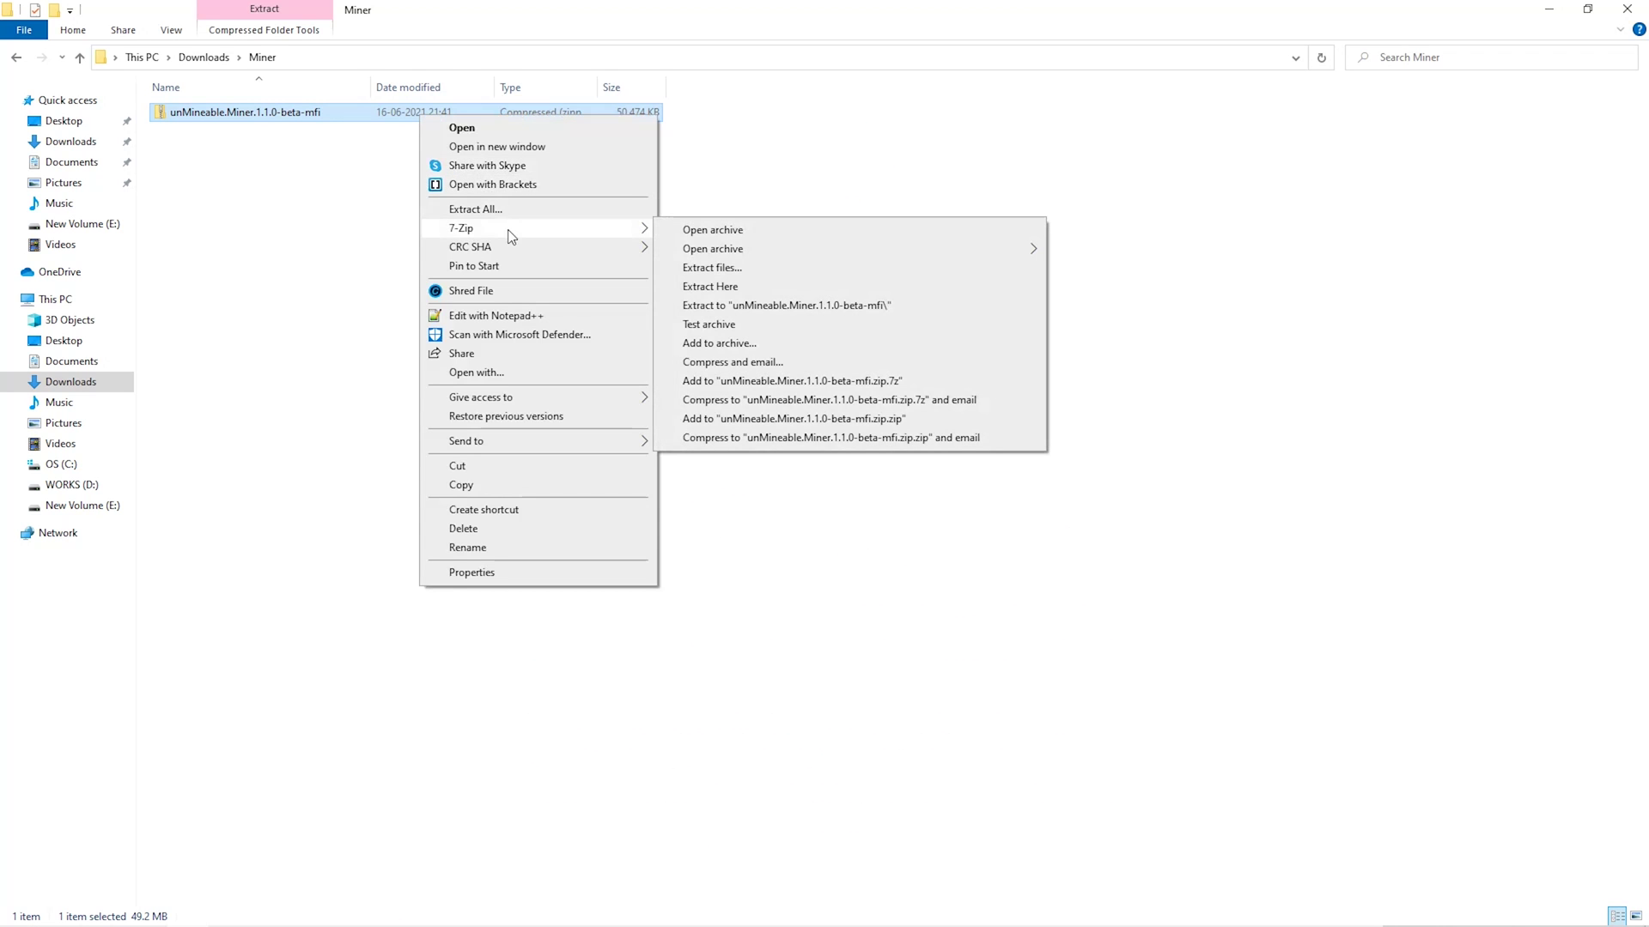
click(717, 286)
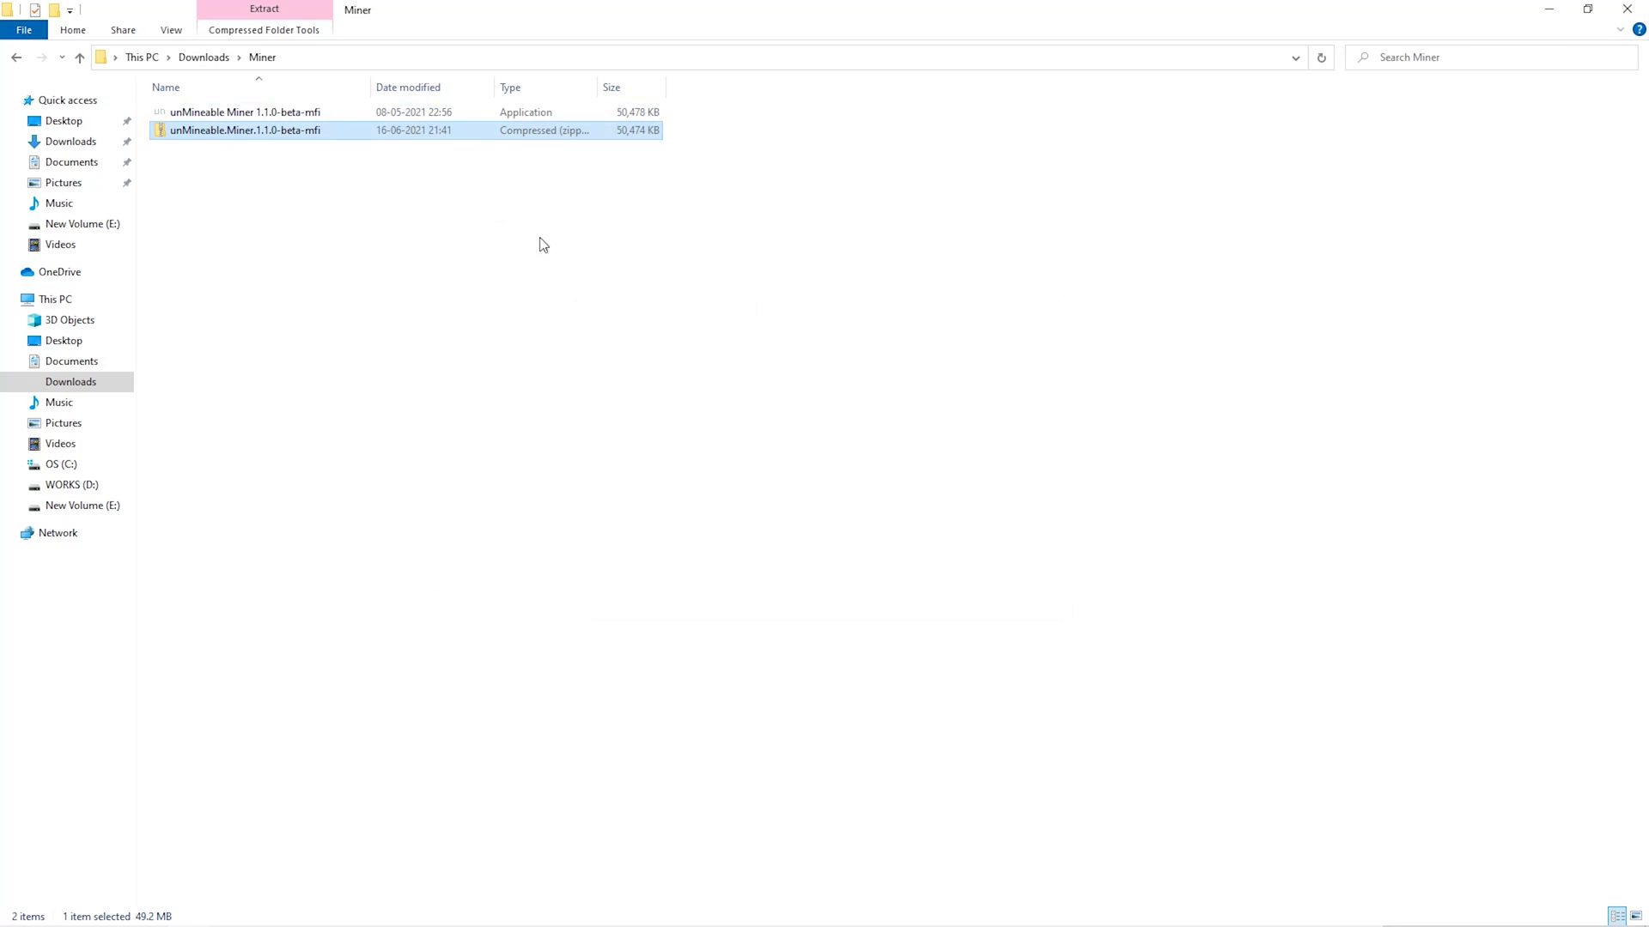
double_click(405, 114)
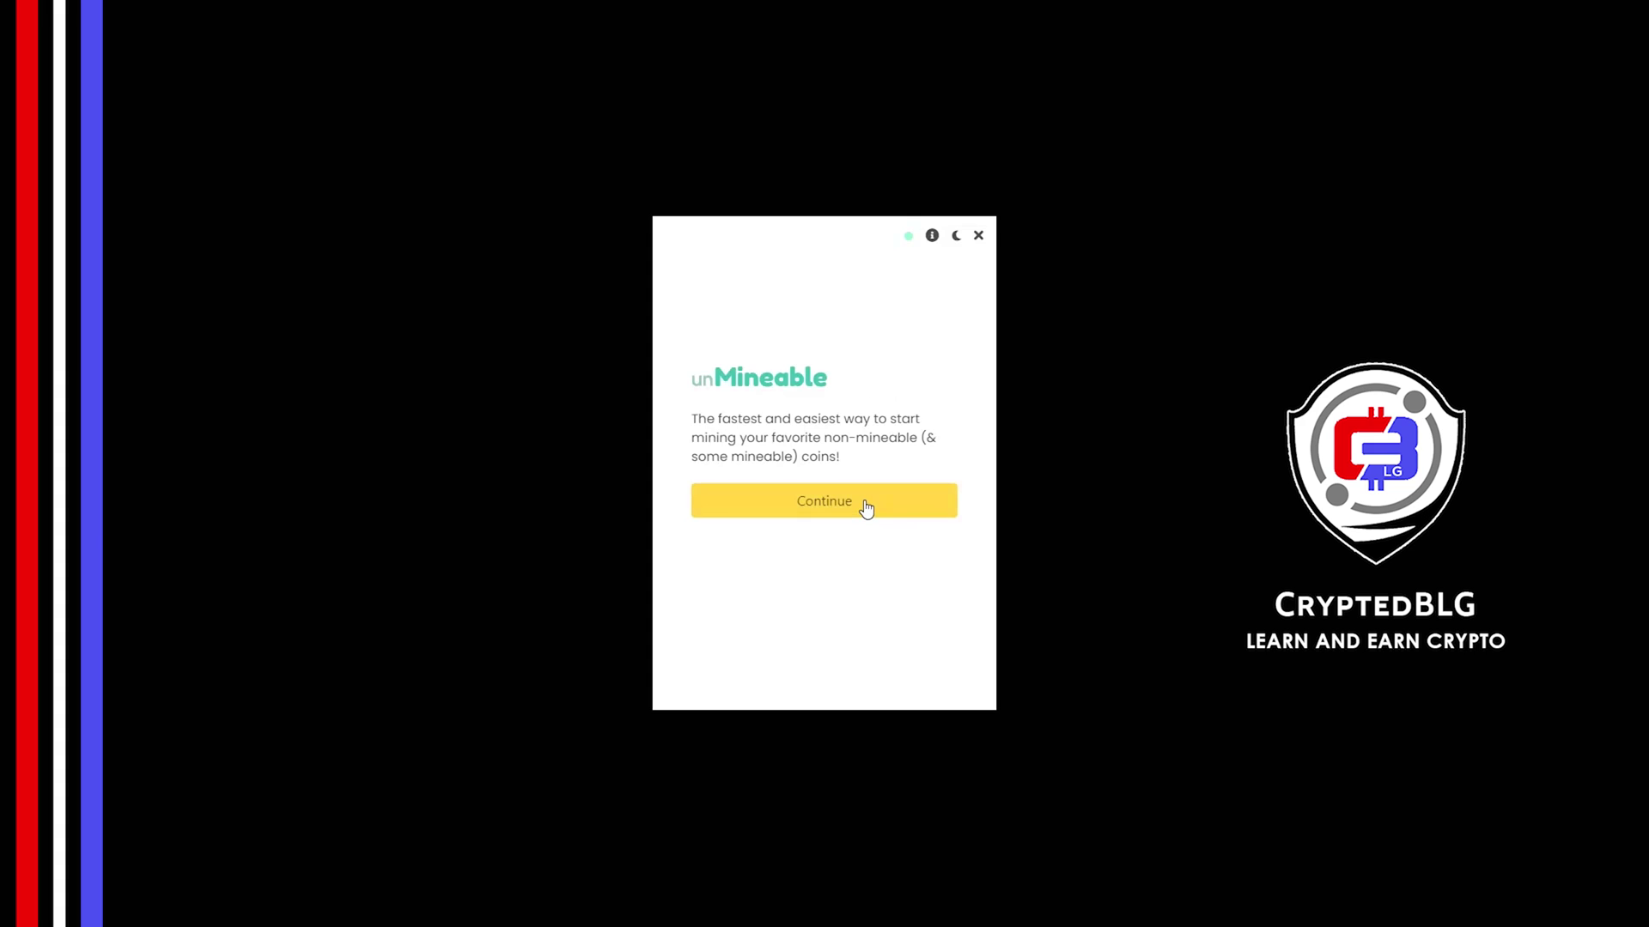
Continue past the welcome screen and select Graphics Card (GPU) as the mining hardware.
click(865, 509)
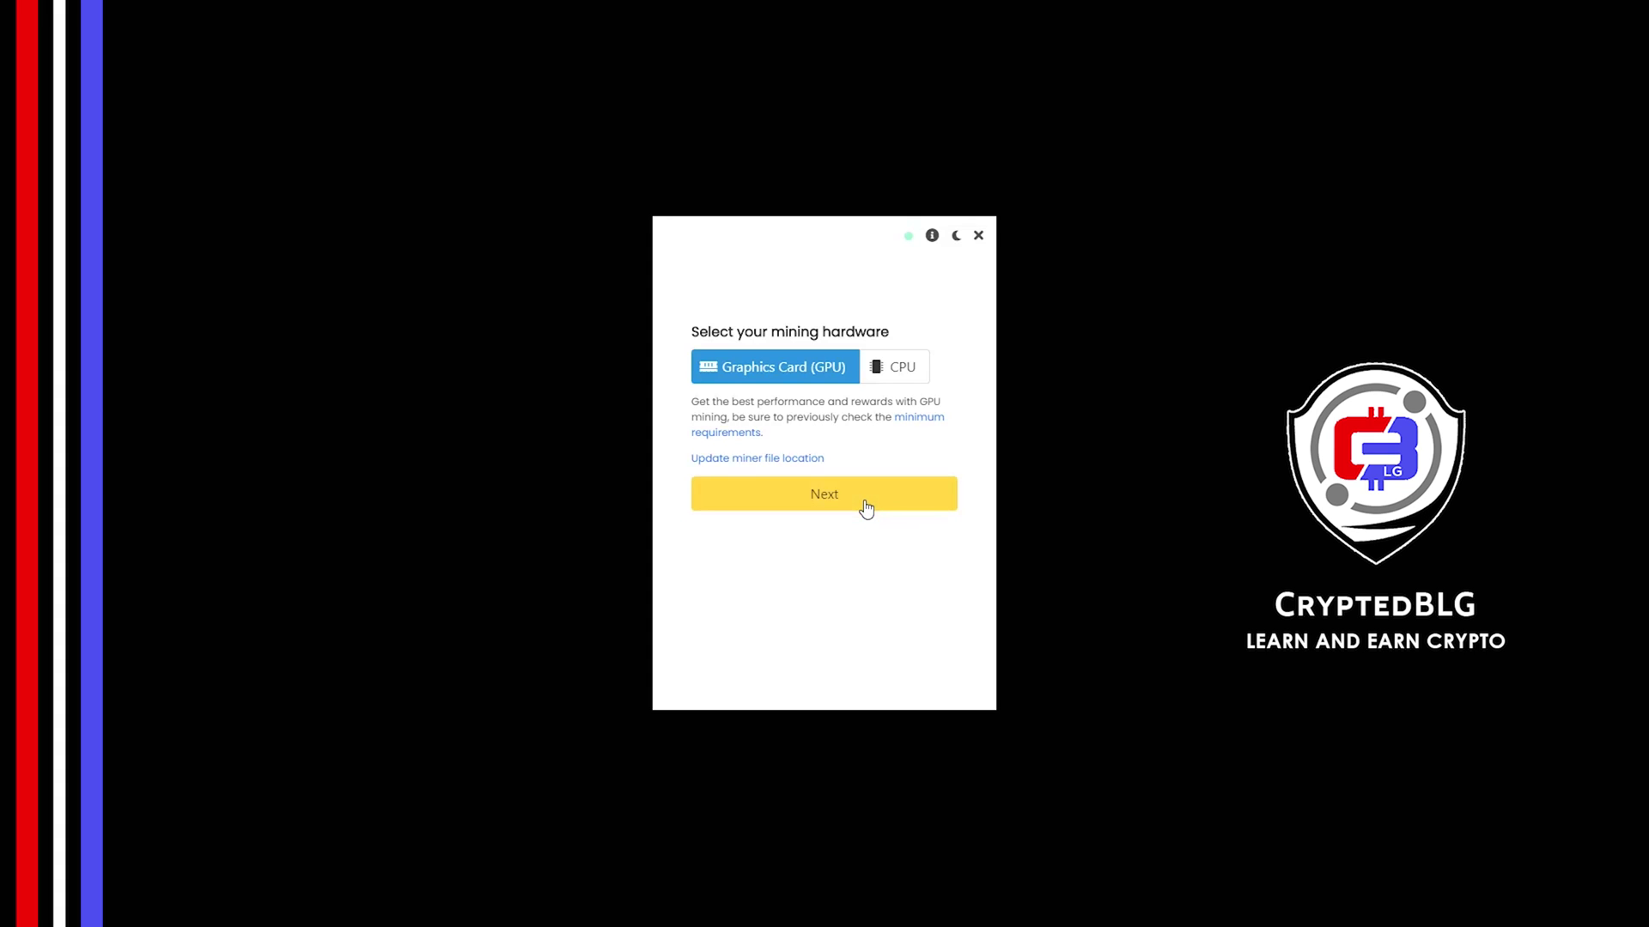
click(890, 377)
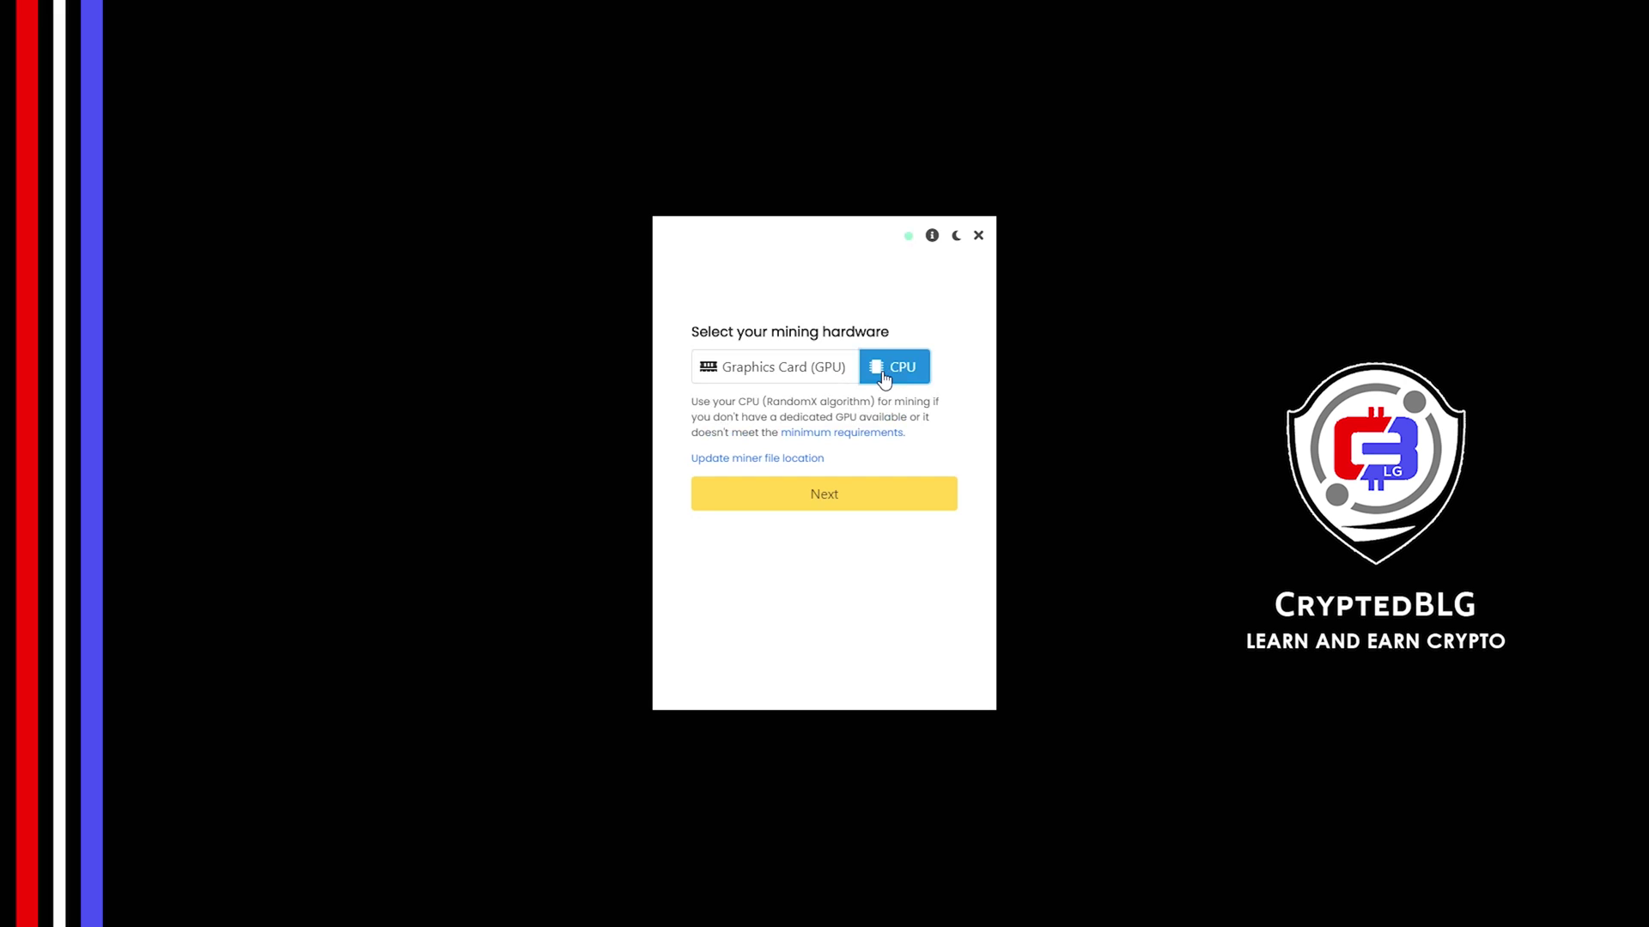
click(795, 380)
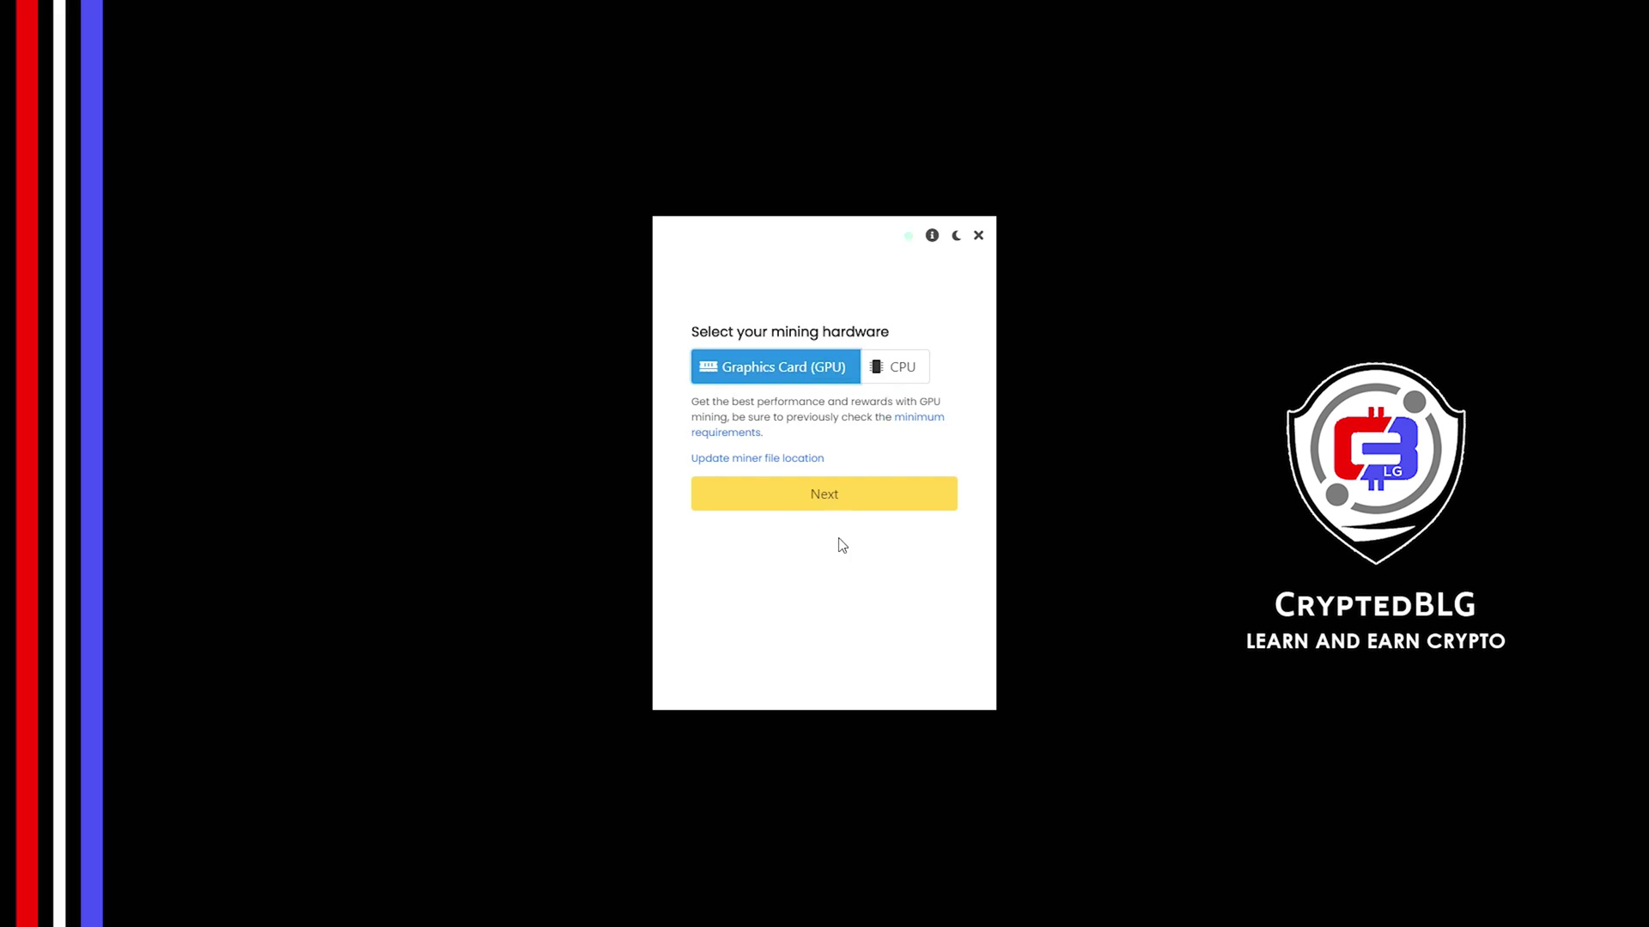
Pick Solana (SOL) from the filtered coin list and paste the payout wallet address.
click(783, 509)
click(763, 366)
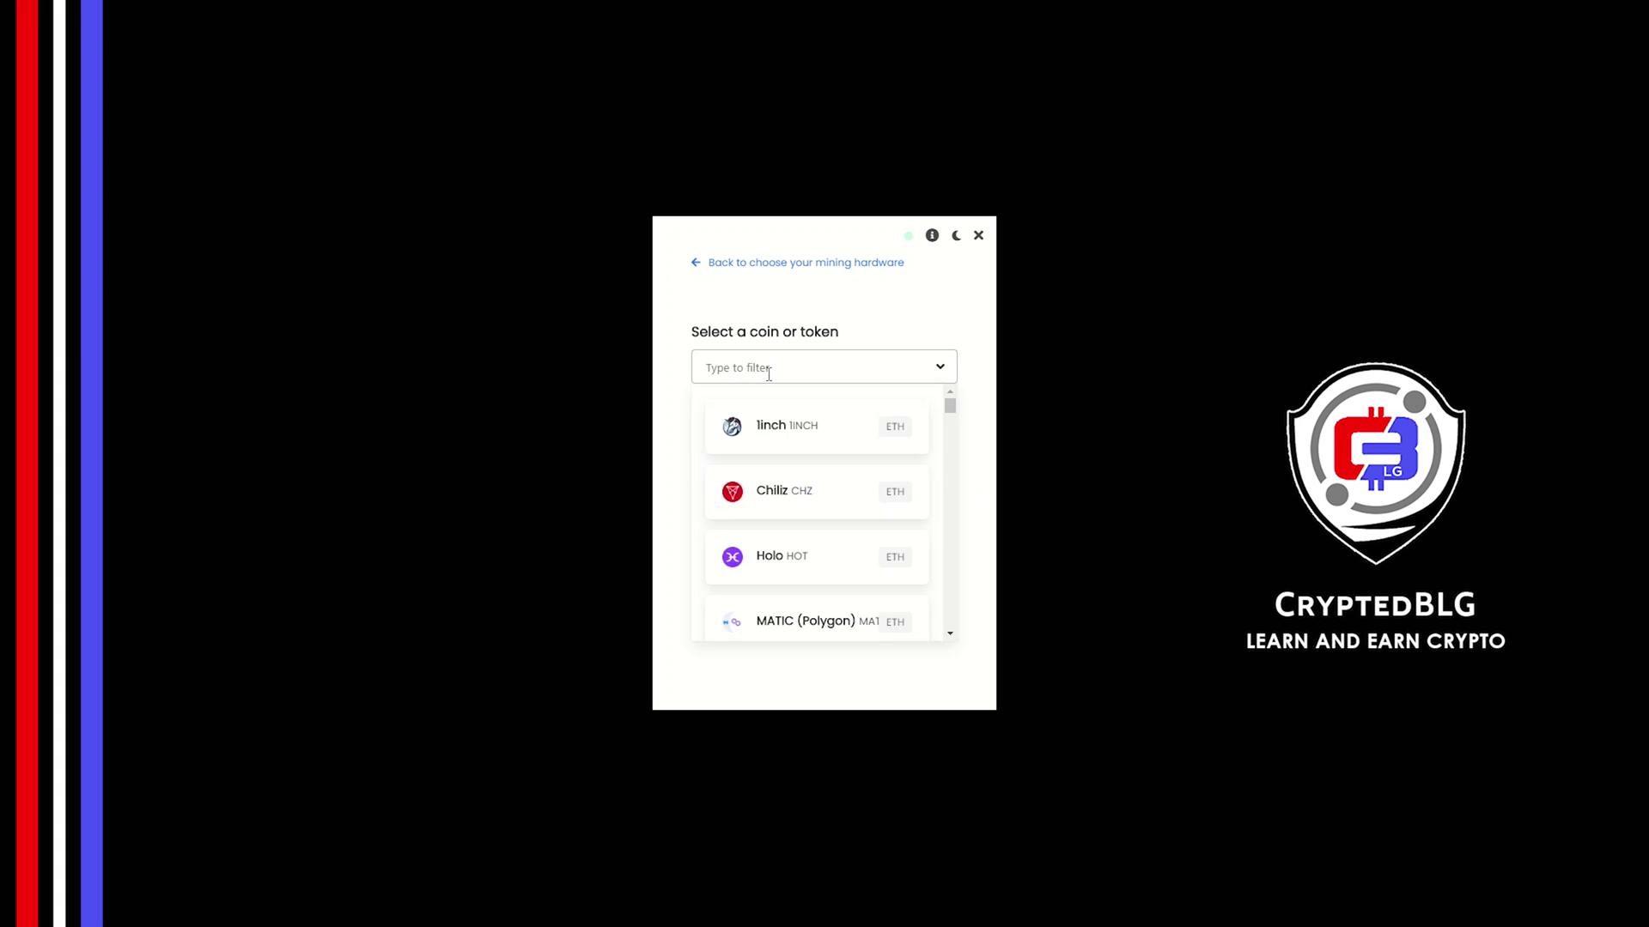
text(sola)
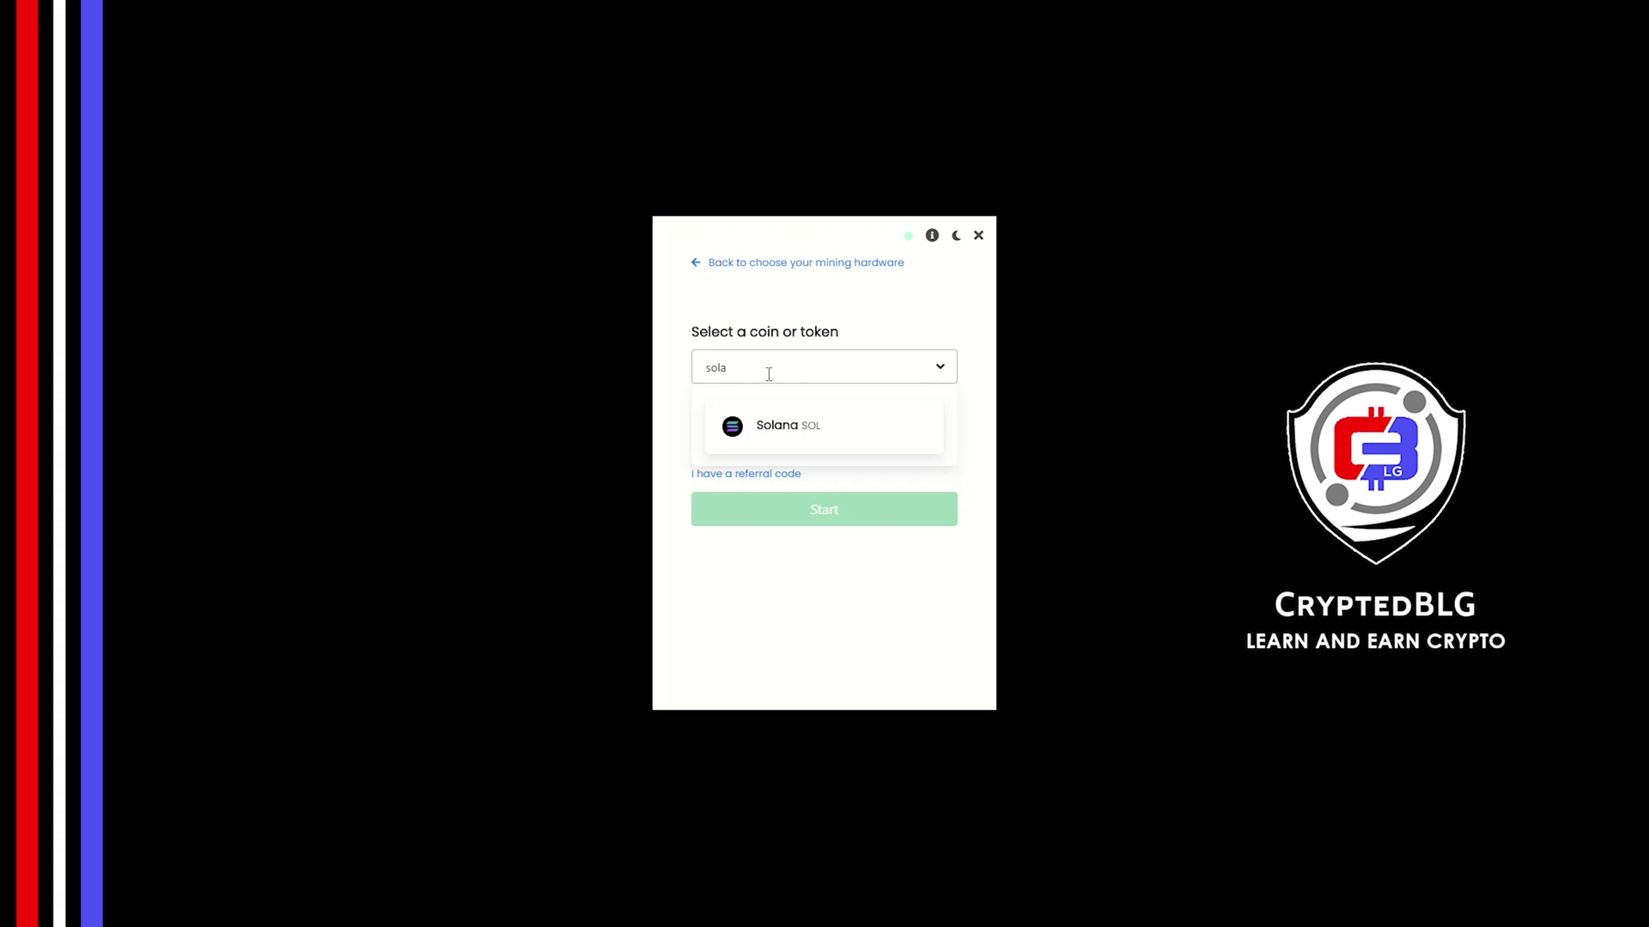
click(813, 426)
click(819, 441)
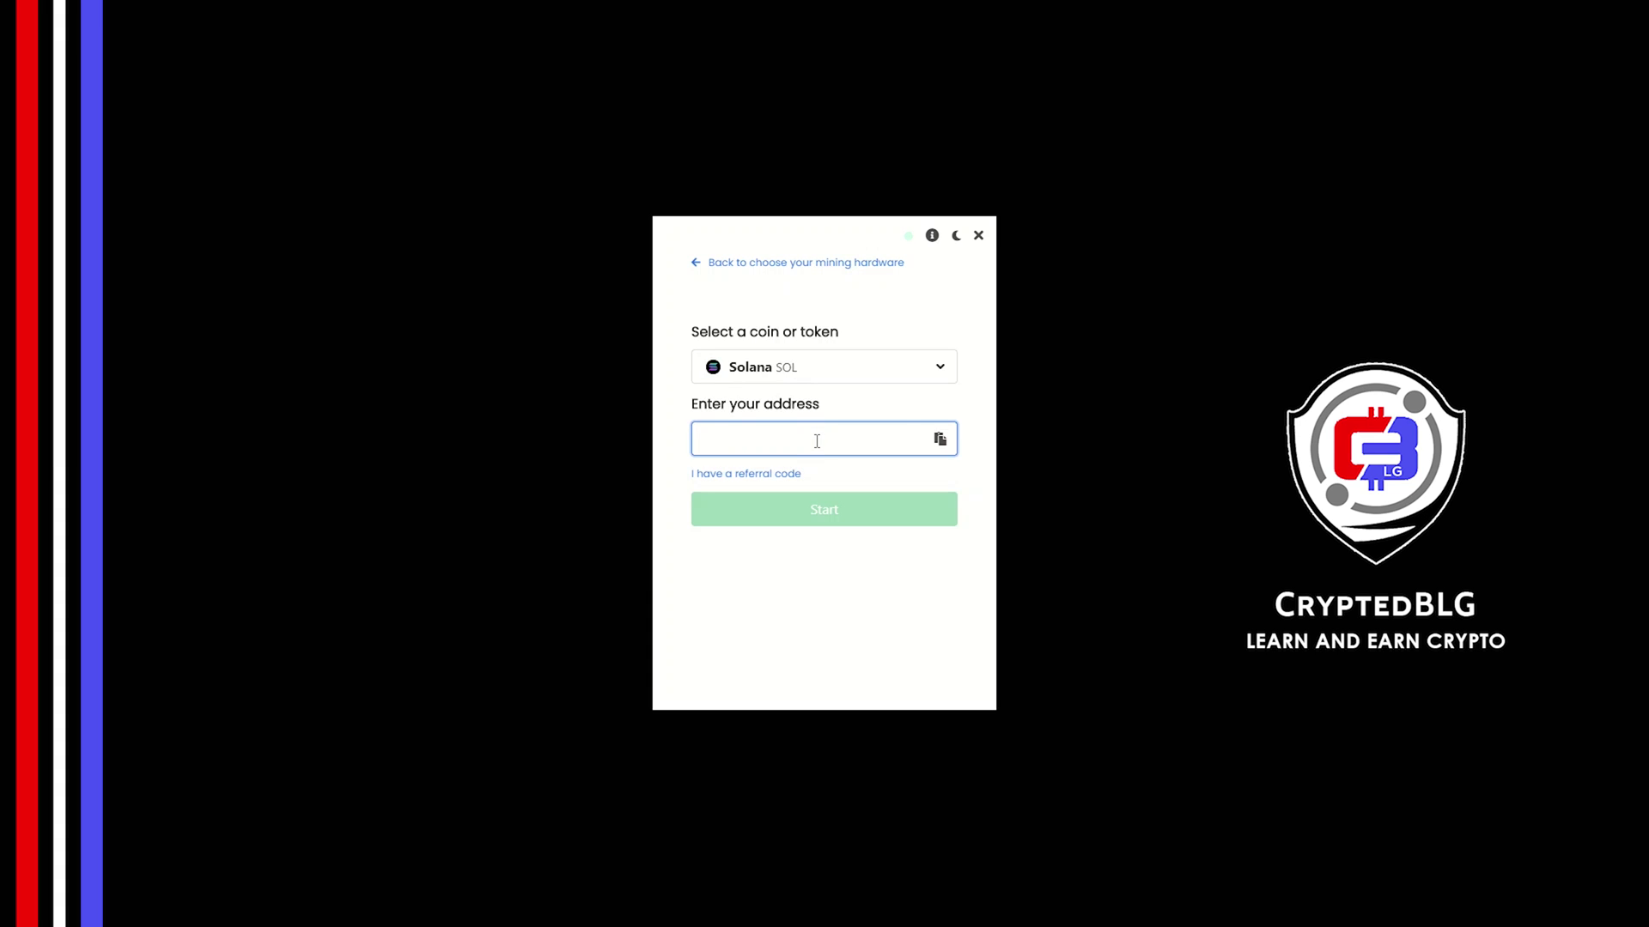
key(ctrl+v)
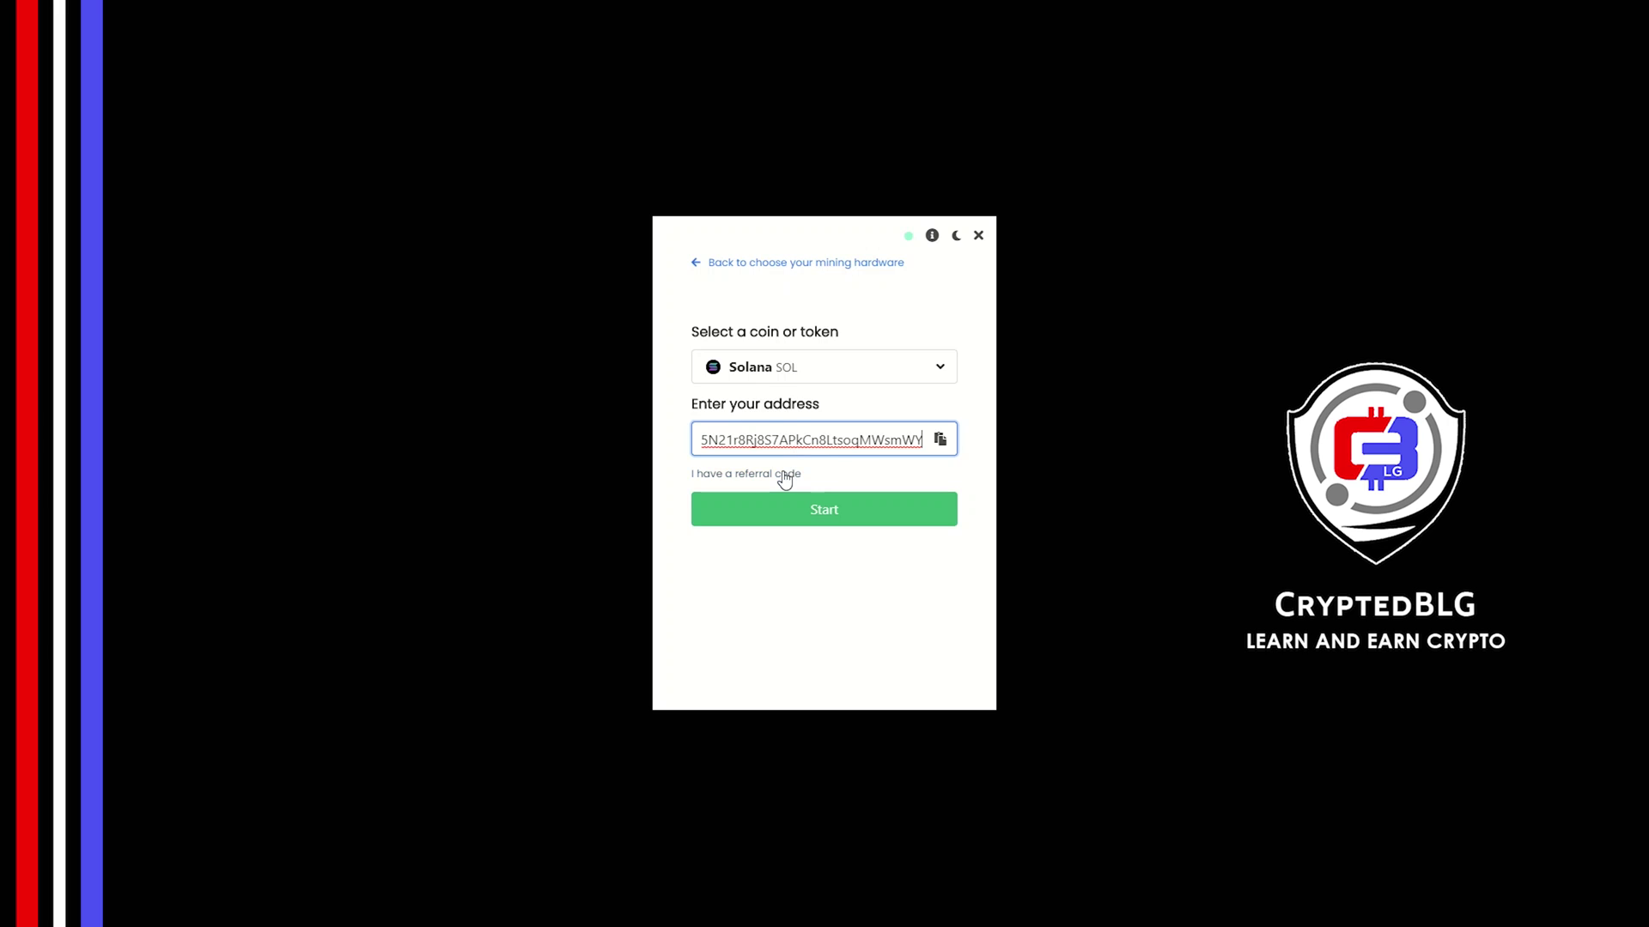
Choose 'I have a referral code' to show the referral code field.
click(784, 478)
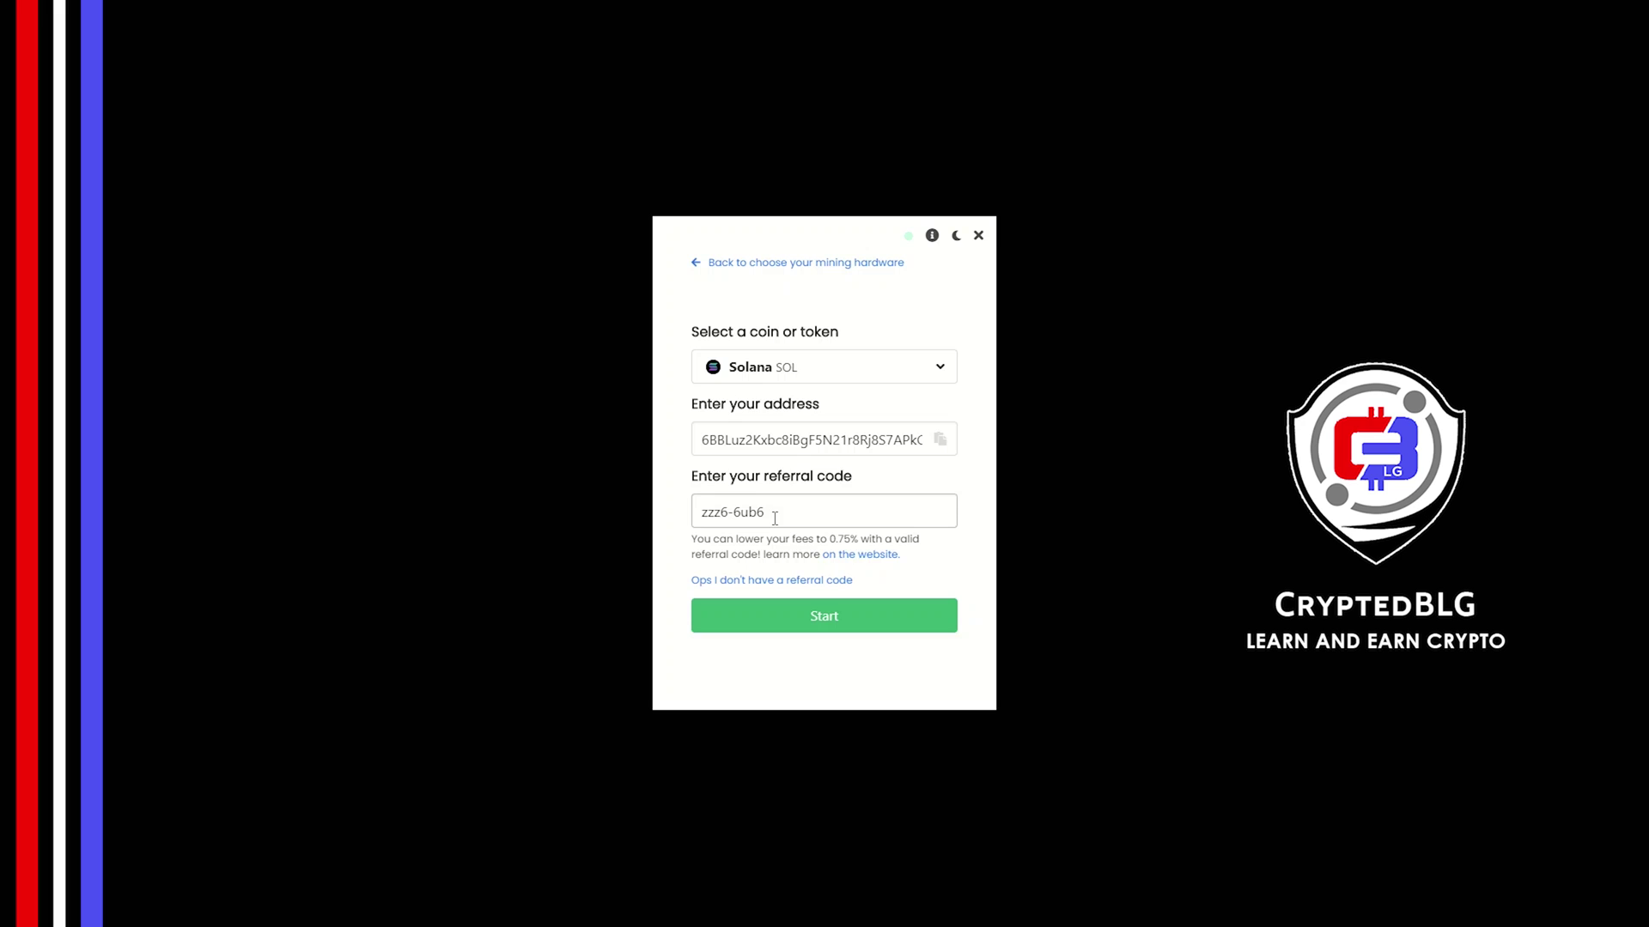
Start mining and allow the miner through Windows Defender Firewall.
click(801, 615)
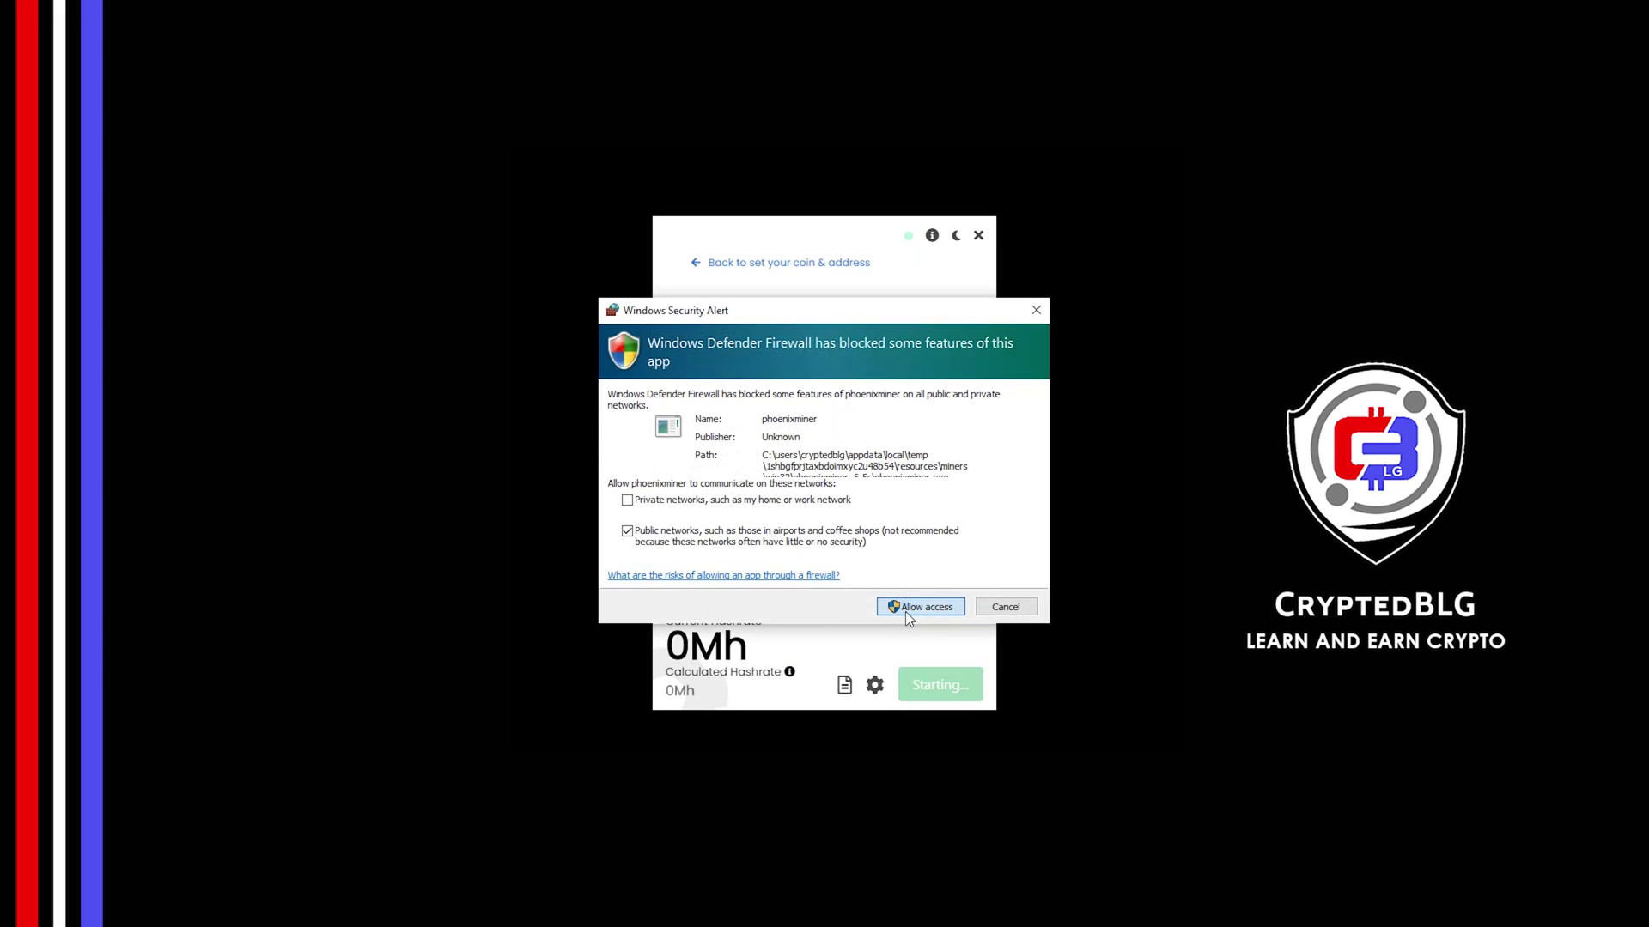
click(907, 611)
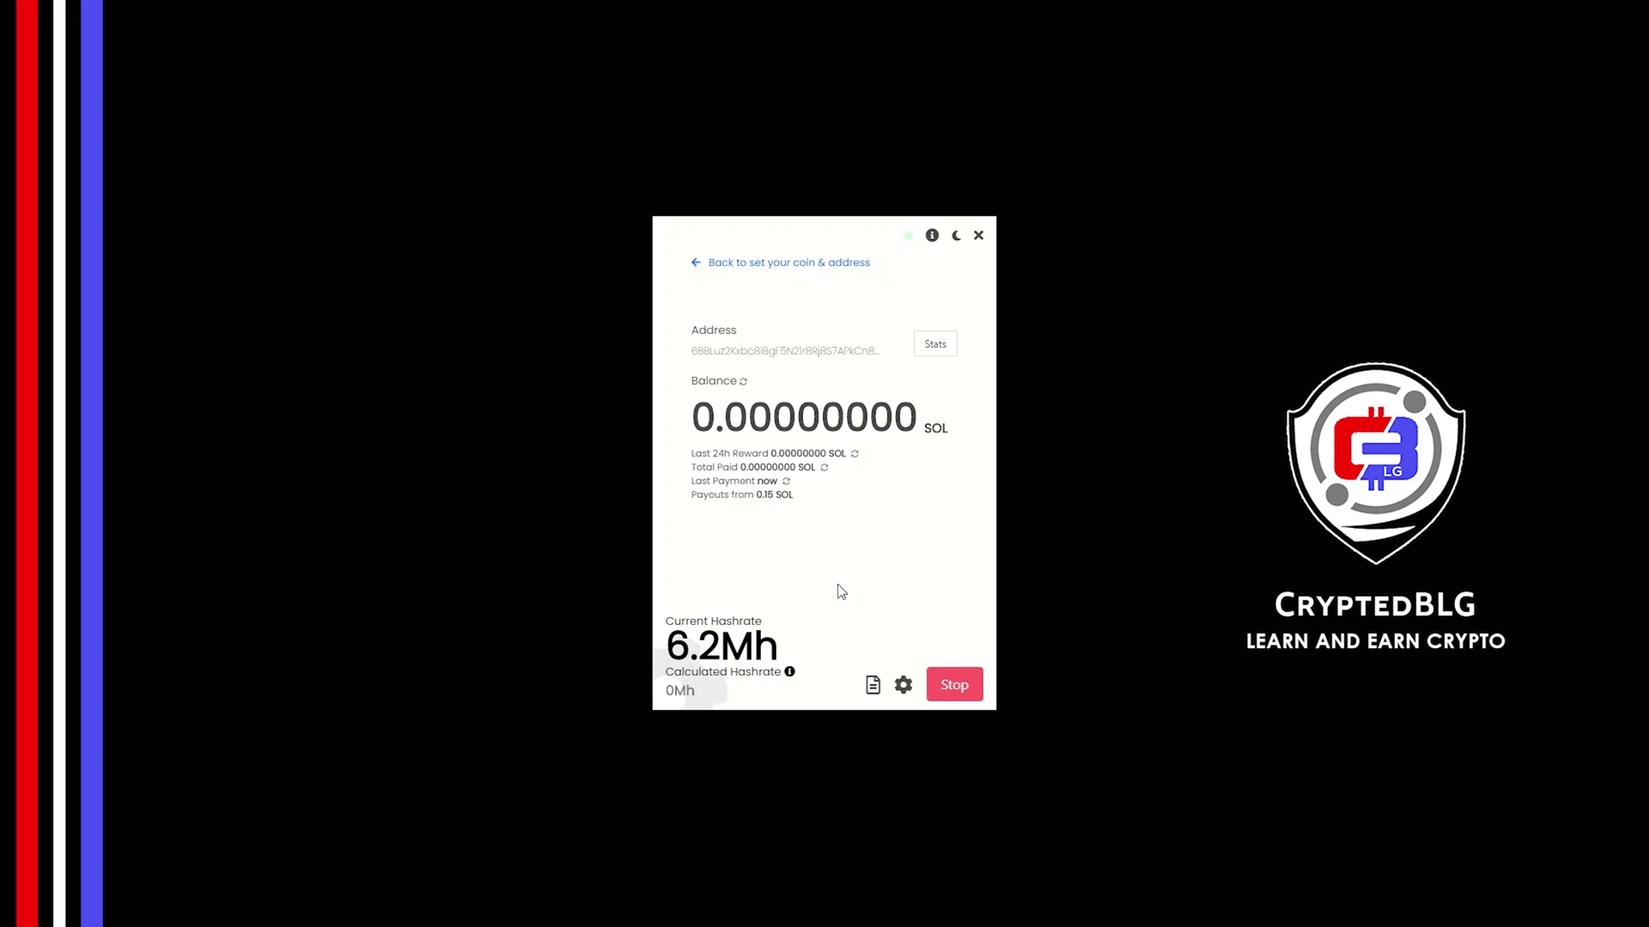
In advanced settings keep Etchash and worker name blg-miner, then Save & Restart.
click(902, 686)
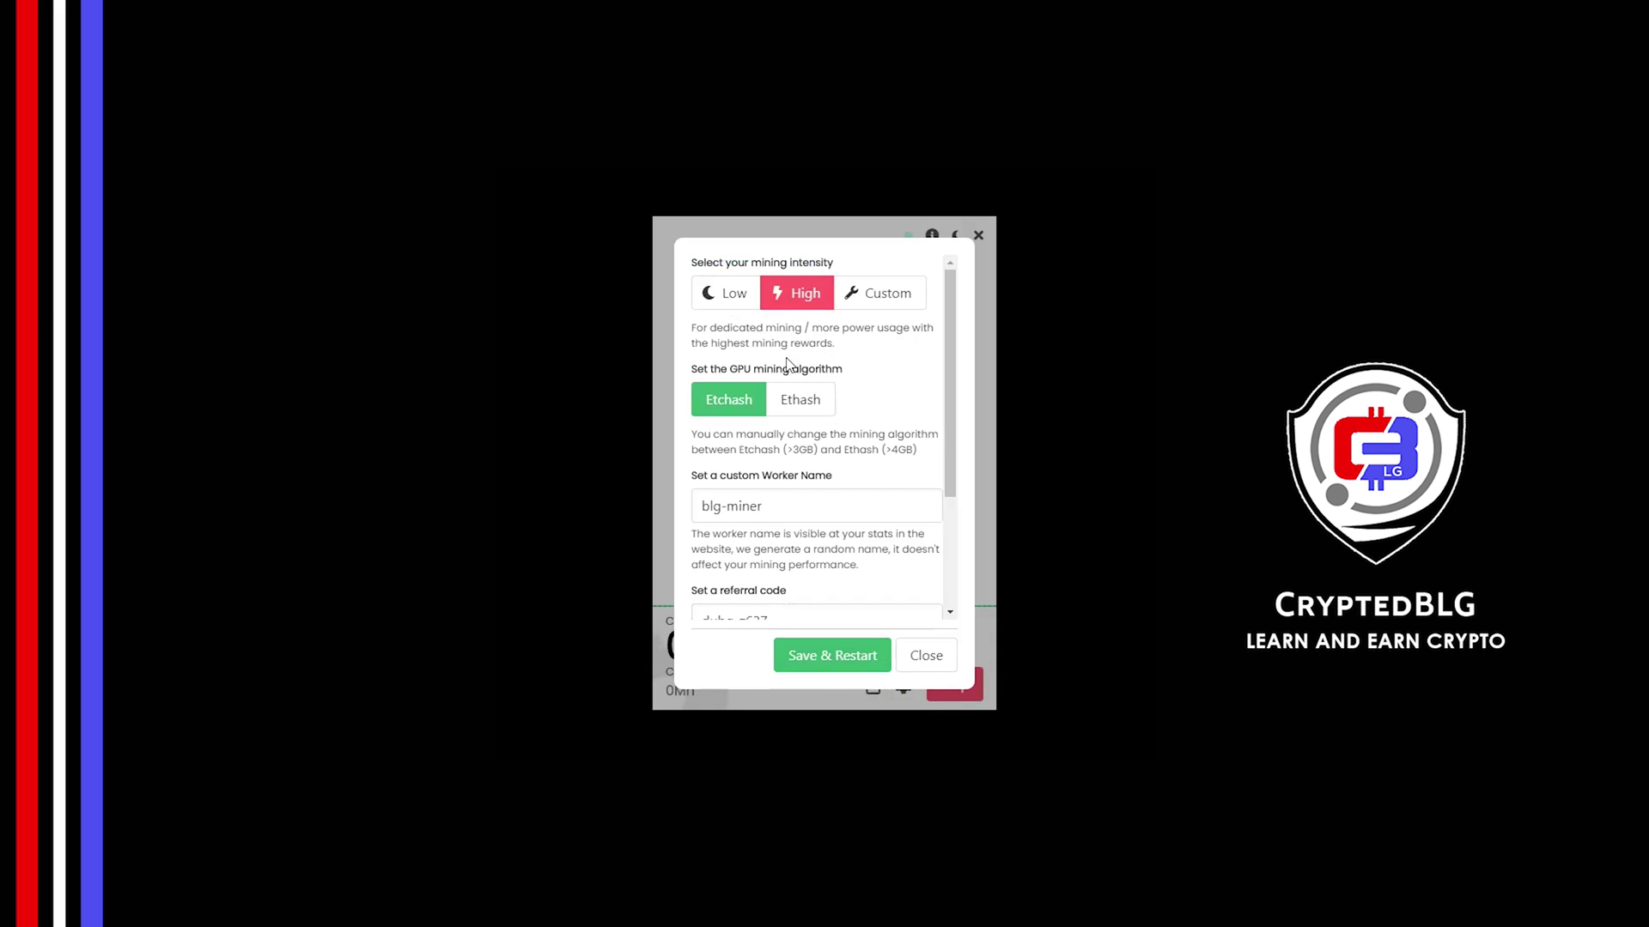
click(756, 405)
drag(815, 503, 687, 525)
click(787, 543)
scroll(917, 431, down, 2)
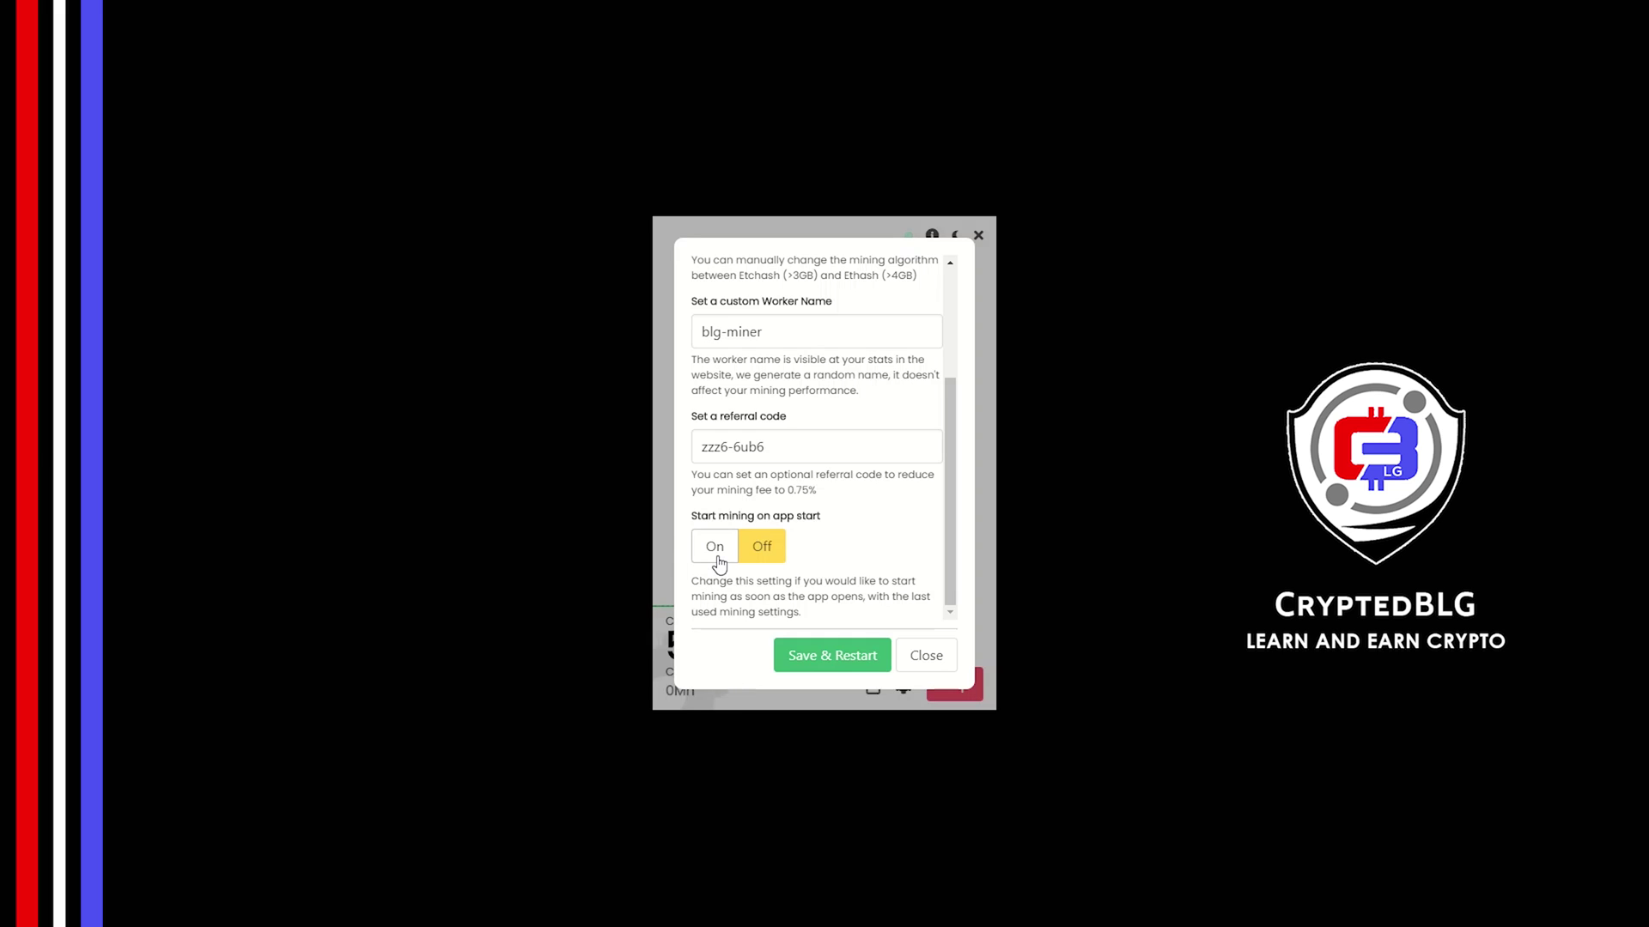
click(796, 666)
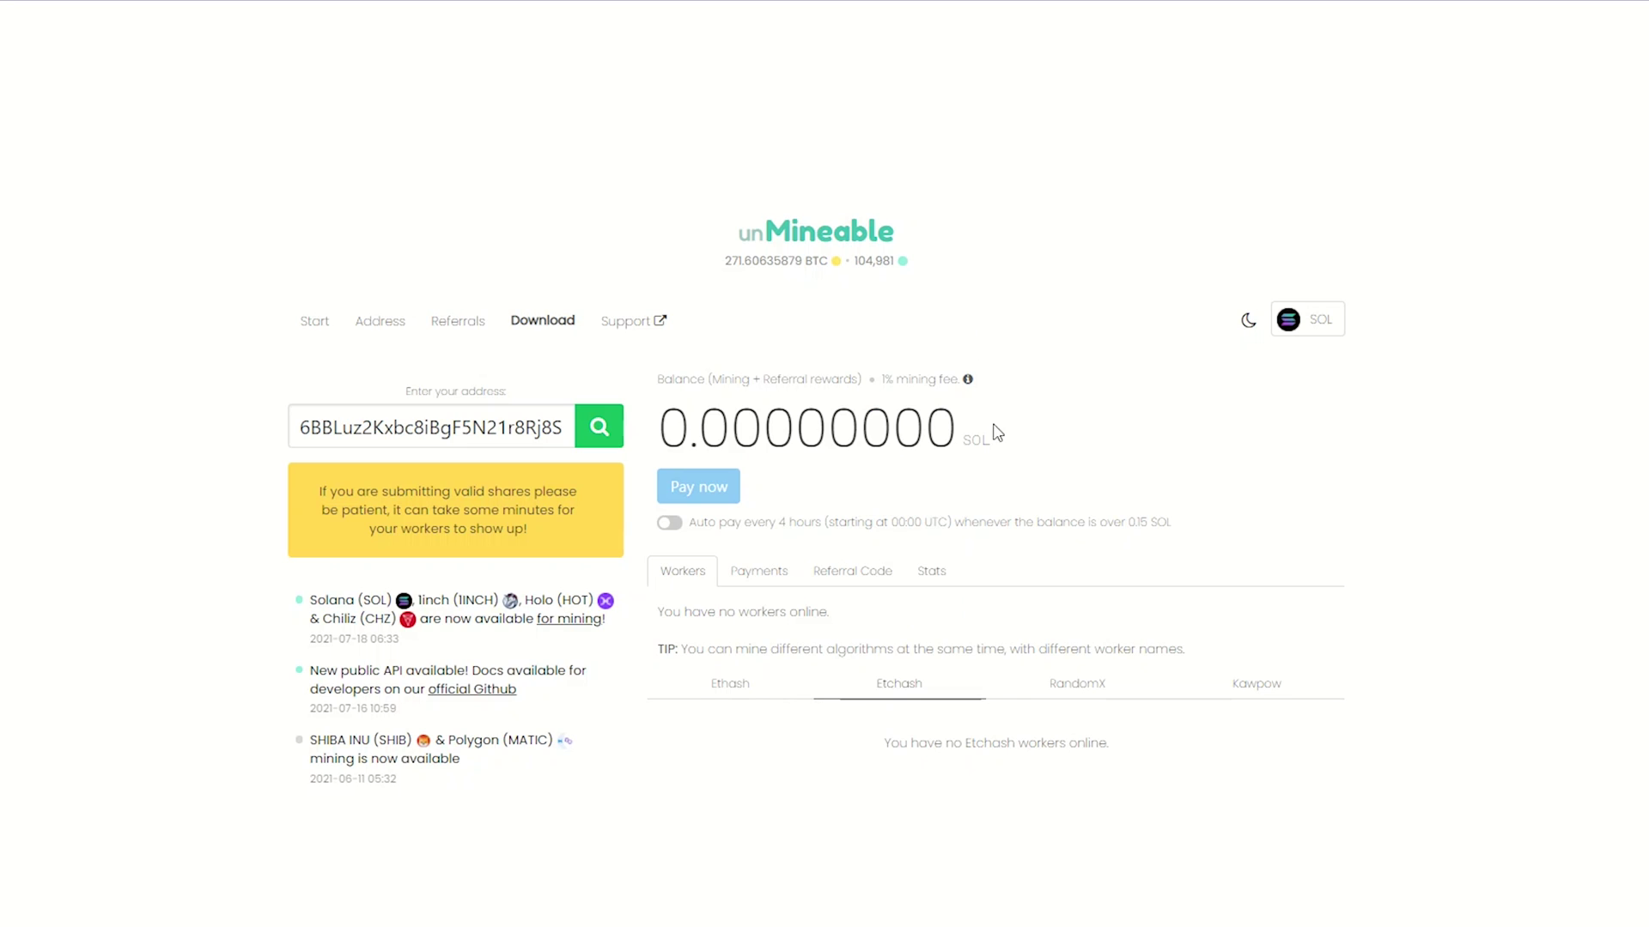
View the wallet's Payments, Referral Code and Stats tabs on the unMineable site.
click(773, 573)
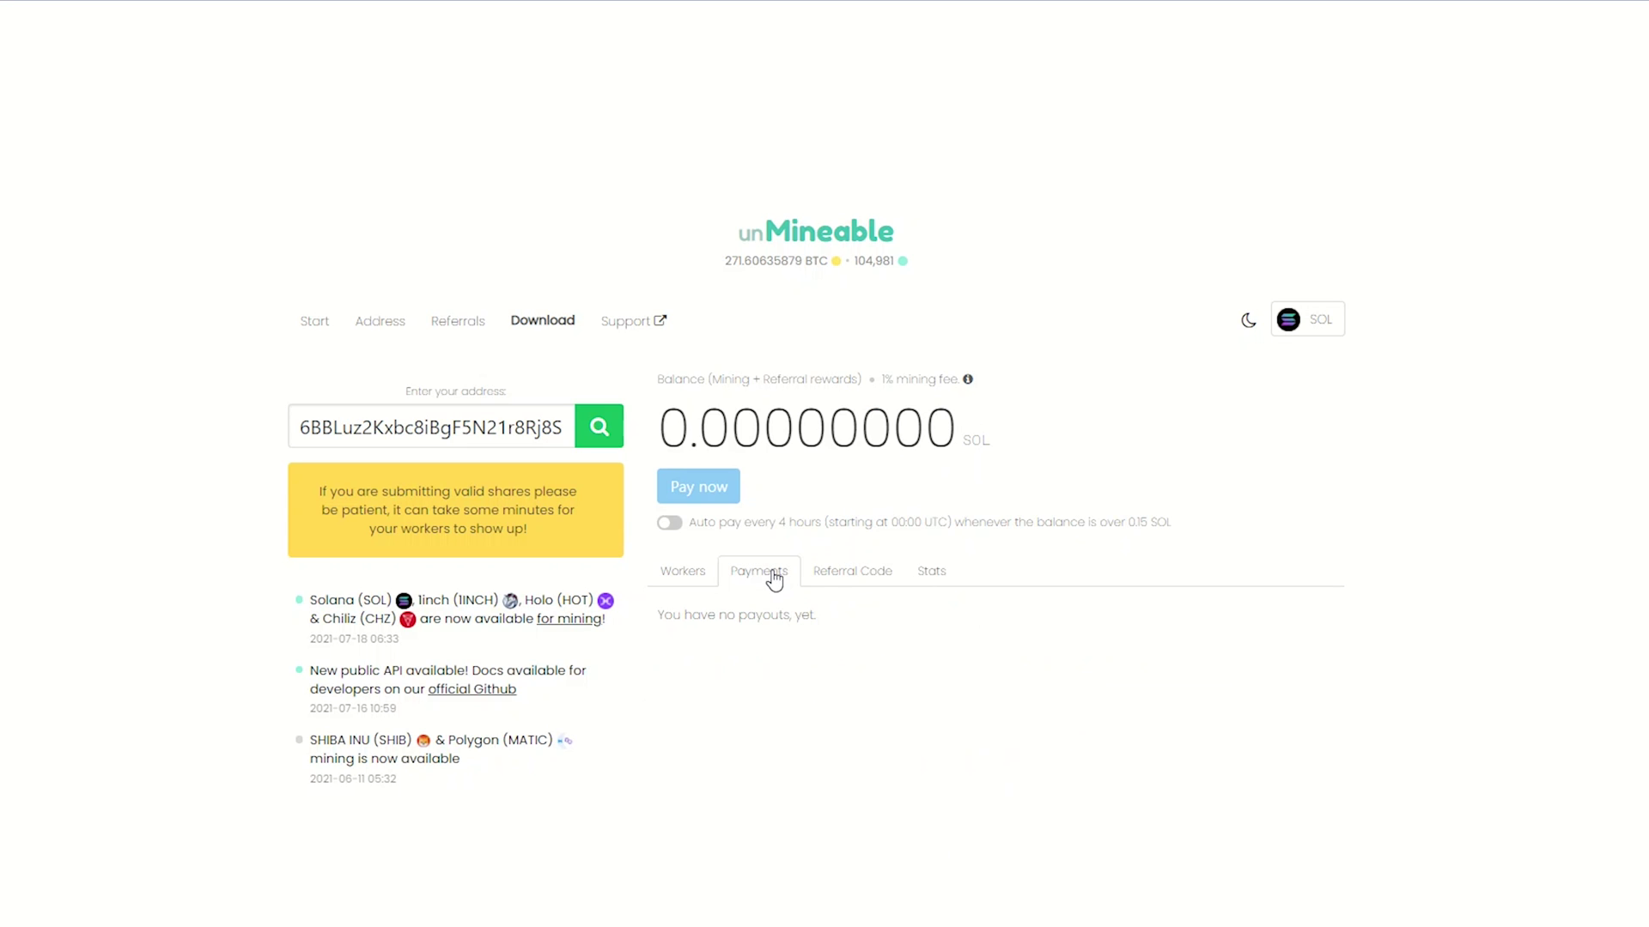
click(835, 583)
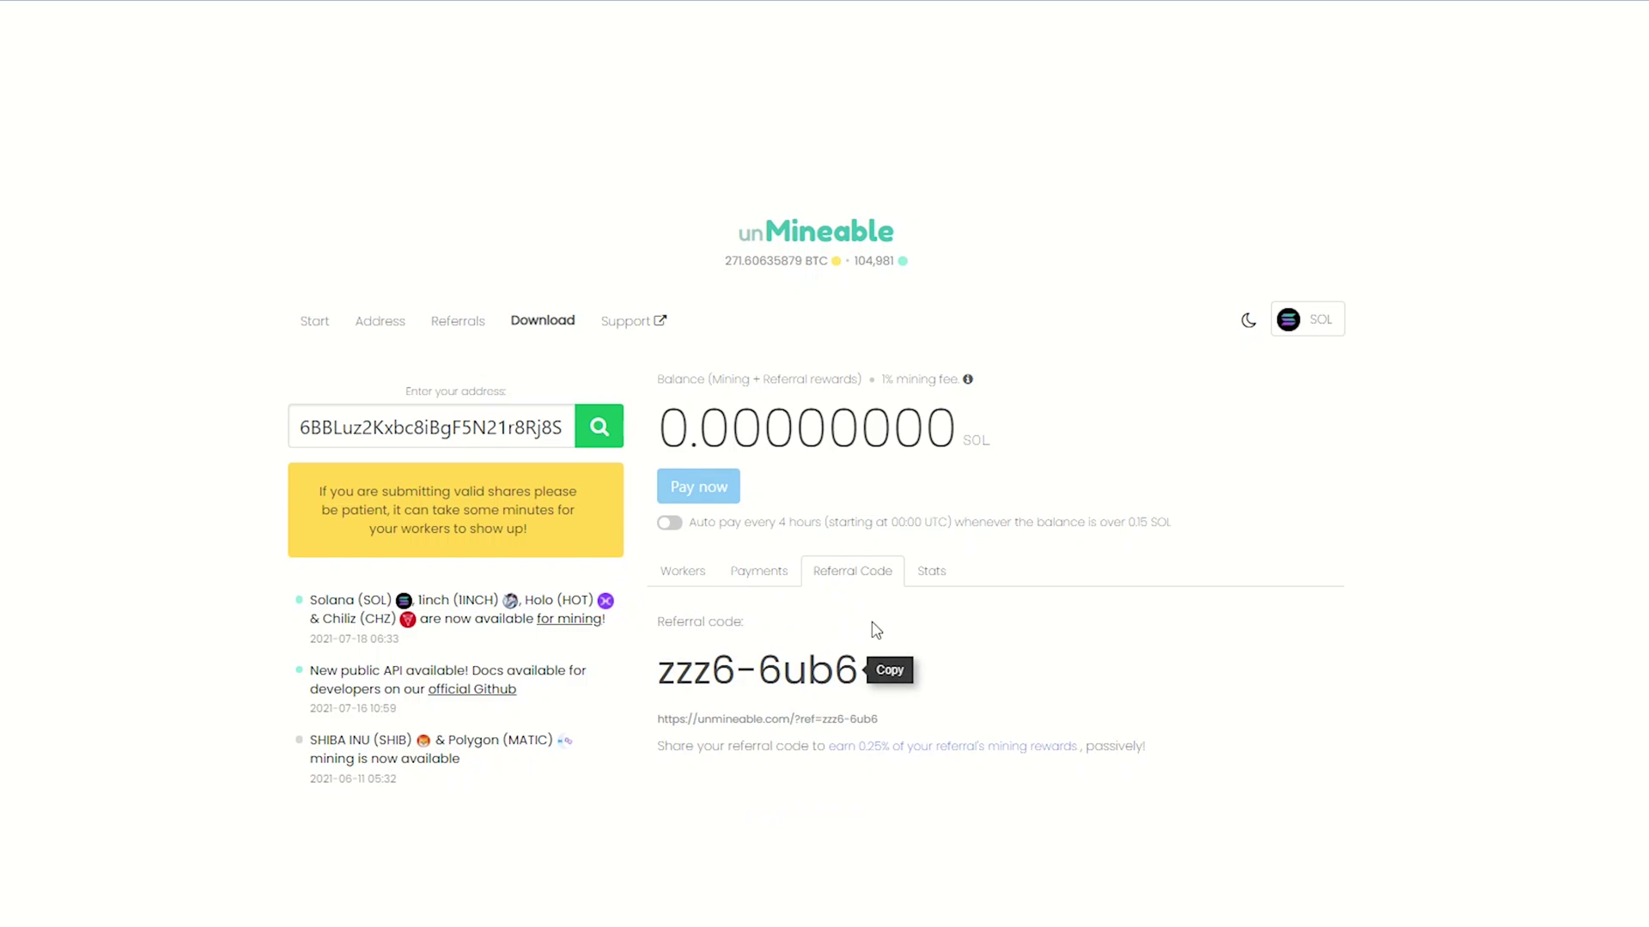
click(932, 577)
scroll(936, 584, down, 1)
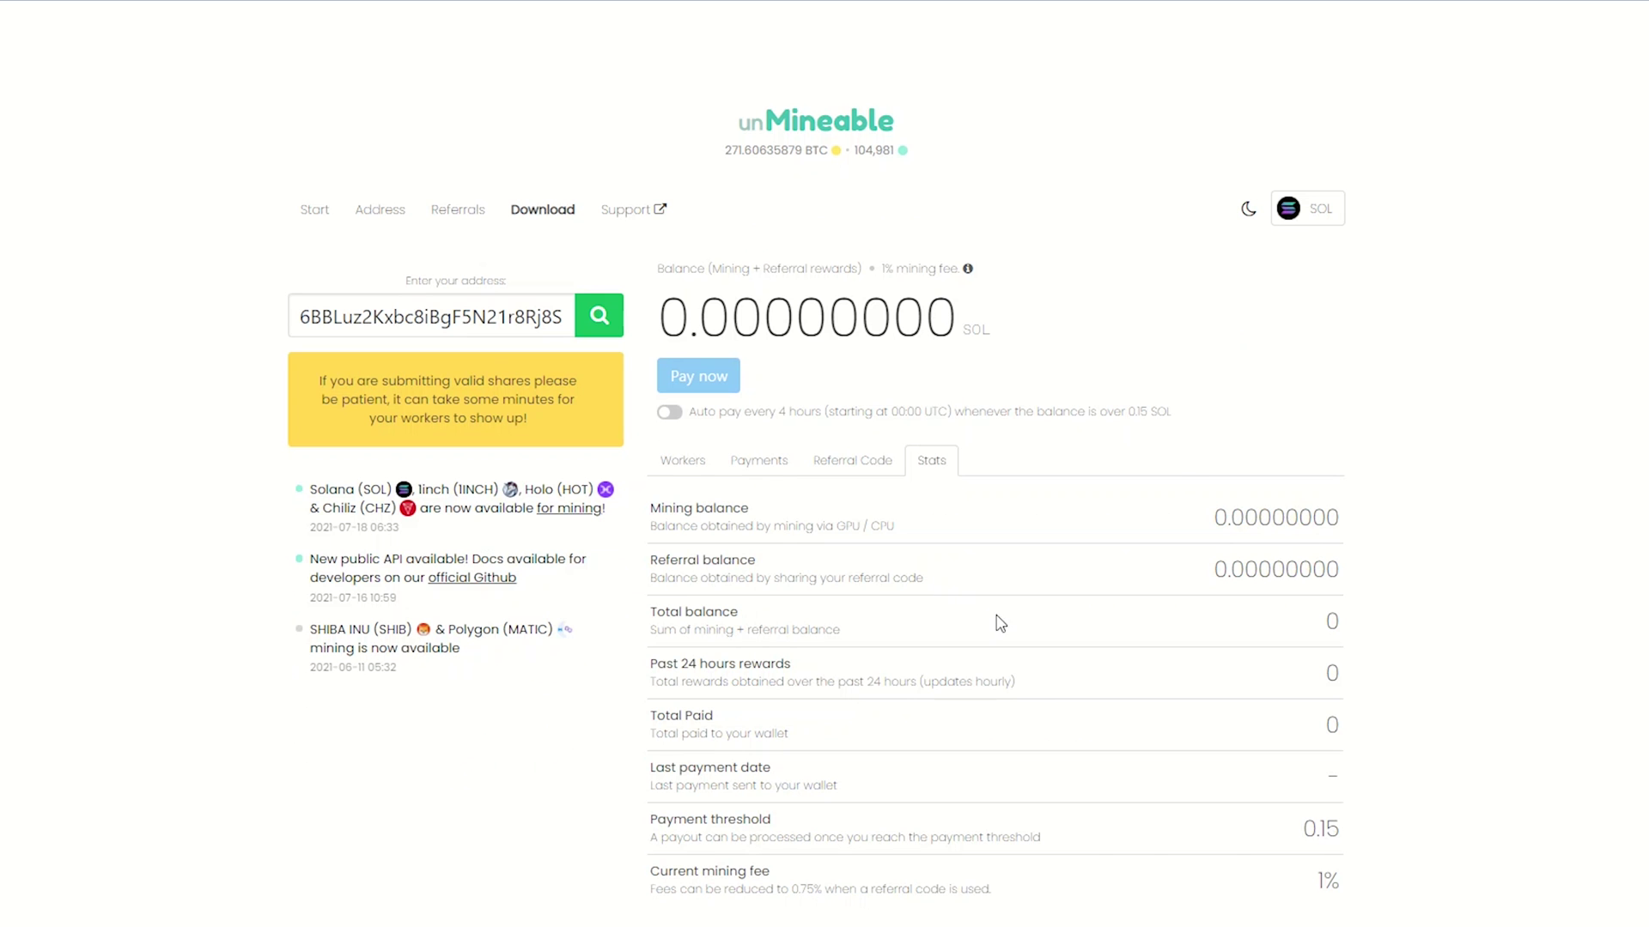